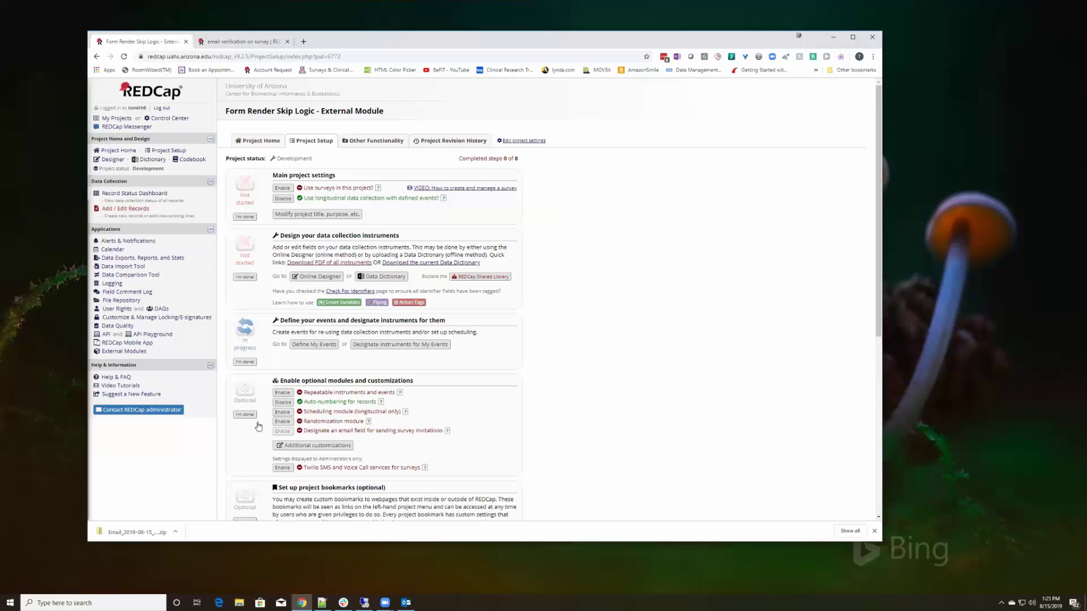
Step: Open the External Modules manager to confirm Form Render Skip Logic v3.3.7 is enabled
{"action": "left_click", "coordinate": [120, 352]}
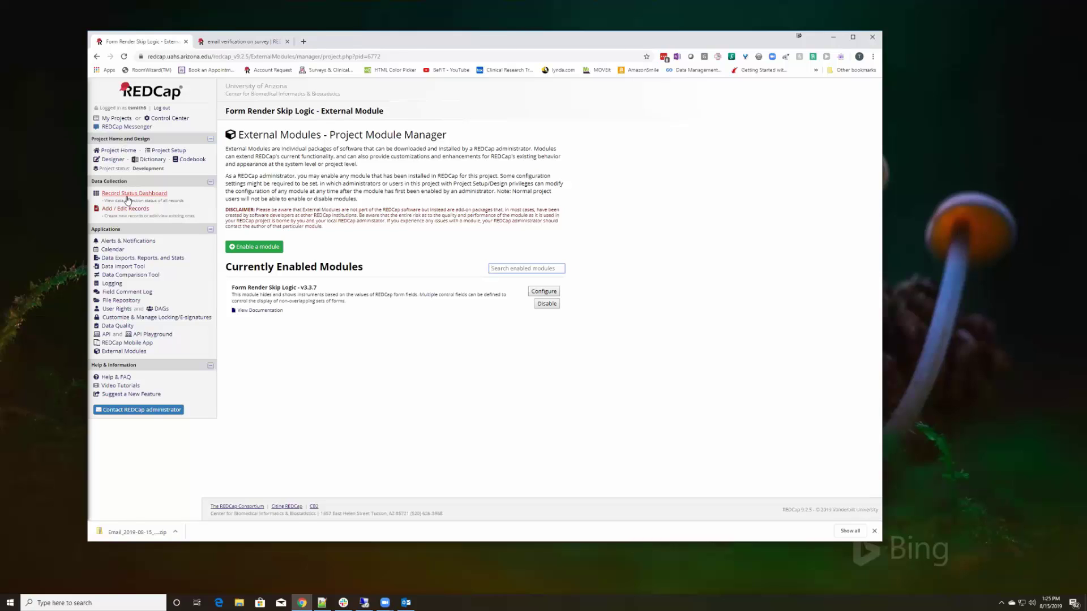
Step: View the Online Designer's 13 instruments, including Male-only, Female-only, Big and Small Critters
{"action": "left_click", "coordinate": [113, 159]}
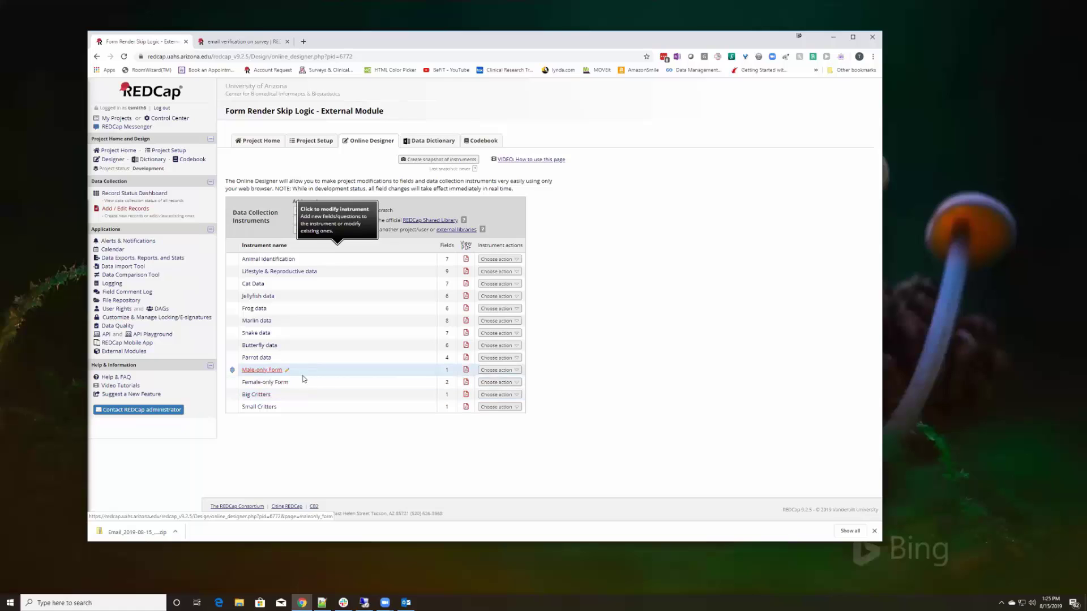
{"action": "mouse_move", "coordinate": [241, 408]}
{"action": "left_mouse_down"}
{"action": "mouse_move", "coordinate": [235, 369]}
{"action": "mouse_move", "coordinate": [243, 408]}
{"action": "left_mouse_up"}
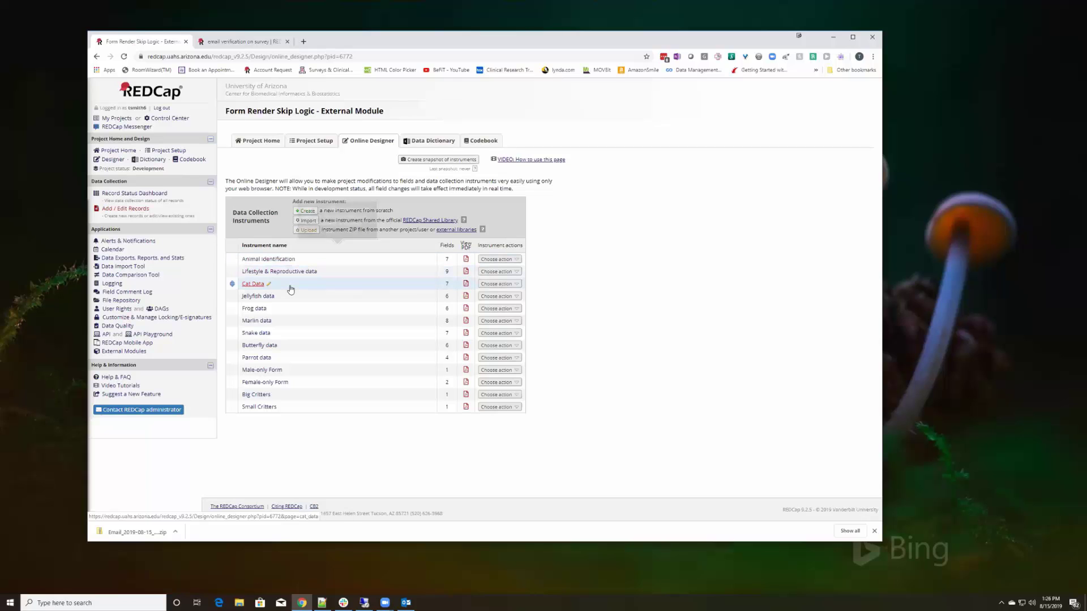
{"action": "left_click", "coordinate": [263, 259]}
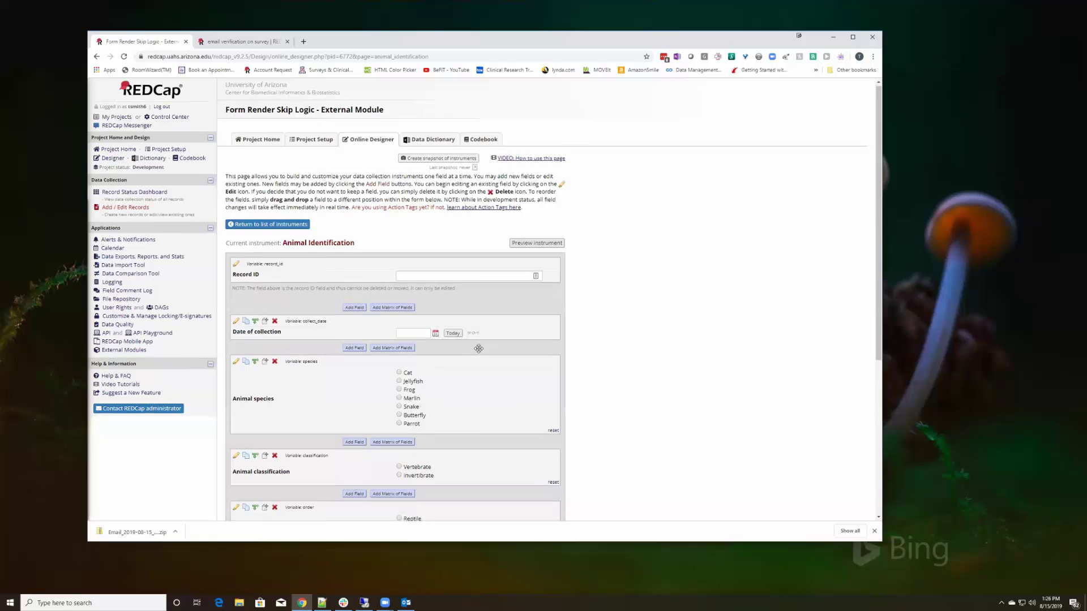
{"action": "scroll", "coordinate": [478, 353], "scroll_direction": "down", "scroll_amount": 3}
{"action": "scroll", "coordinate": [479, 352], "scroll_direction": "down", "scroll_amount": 2}
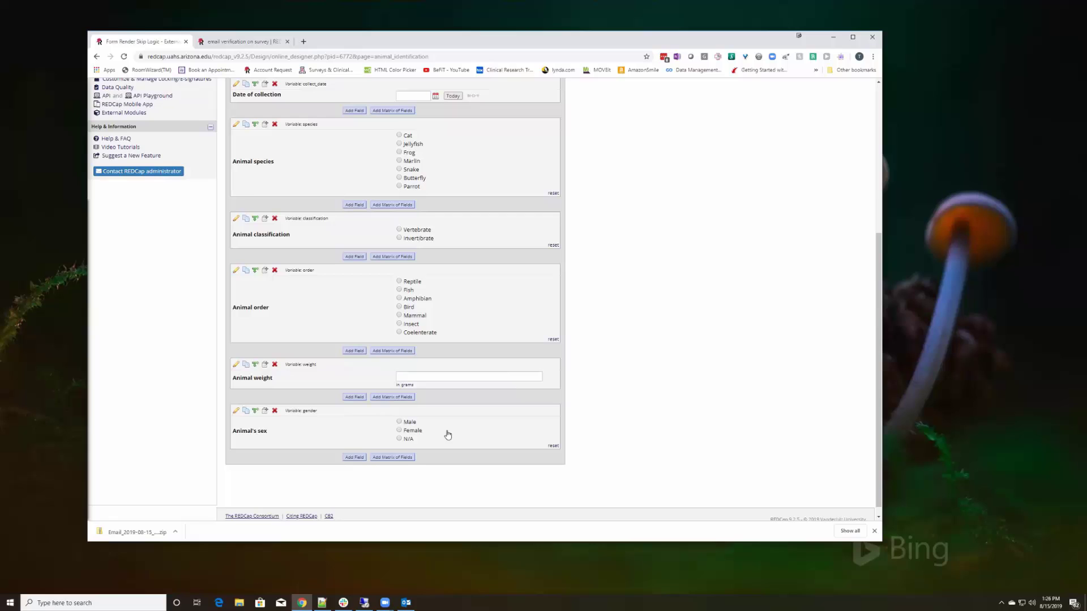
{"action": "scroll", "coordinate": [115, 275], "scroll_direction": "up", "scroll_amount": 5}
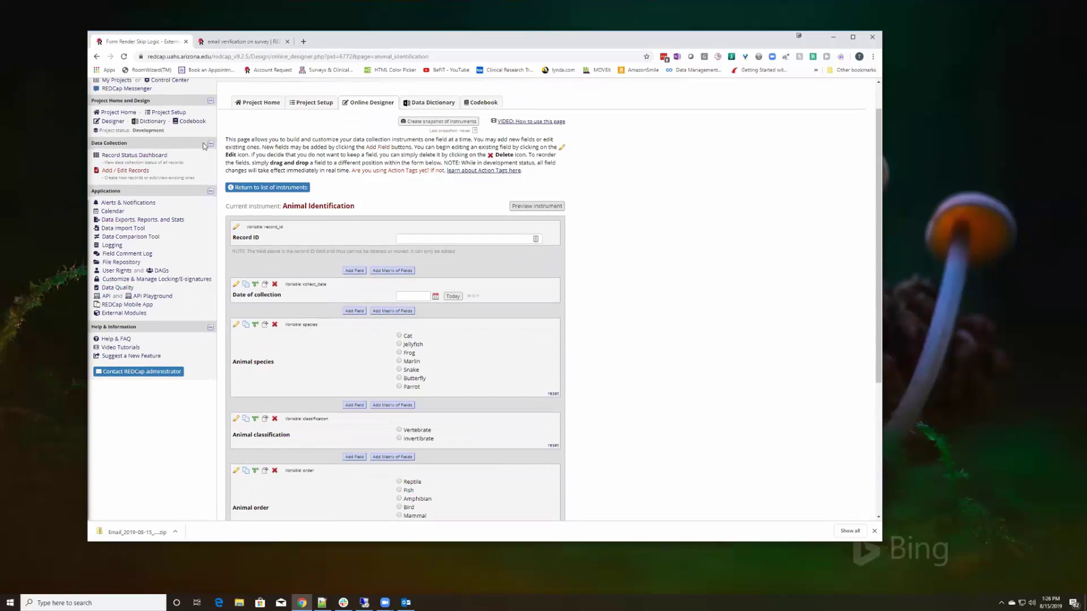
{"action": "left_click", "coordinate": [113, 122]}
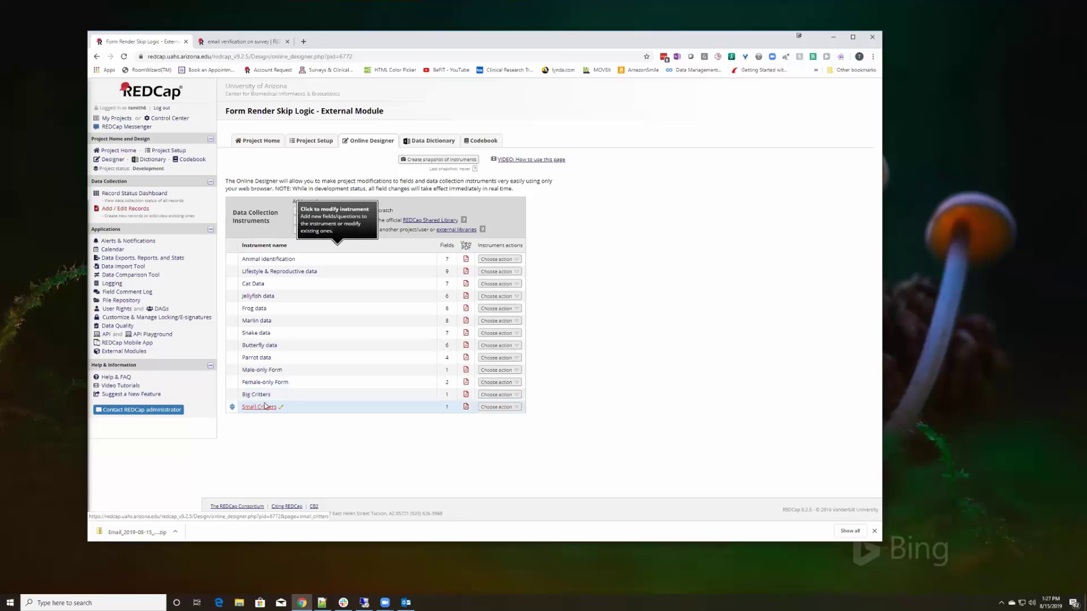
Step: Open the Form Render Skip Logic settings and keep Animal's sex as the control field
{"action": "left_click", "coordinate": [123, 352]}
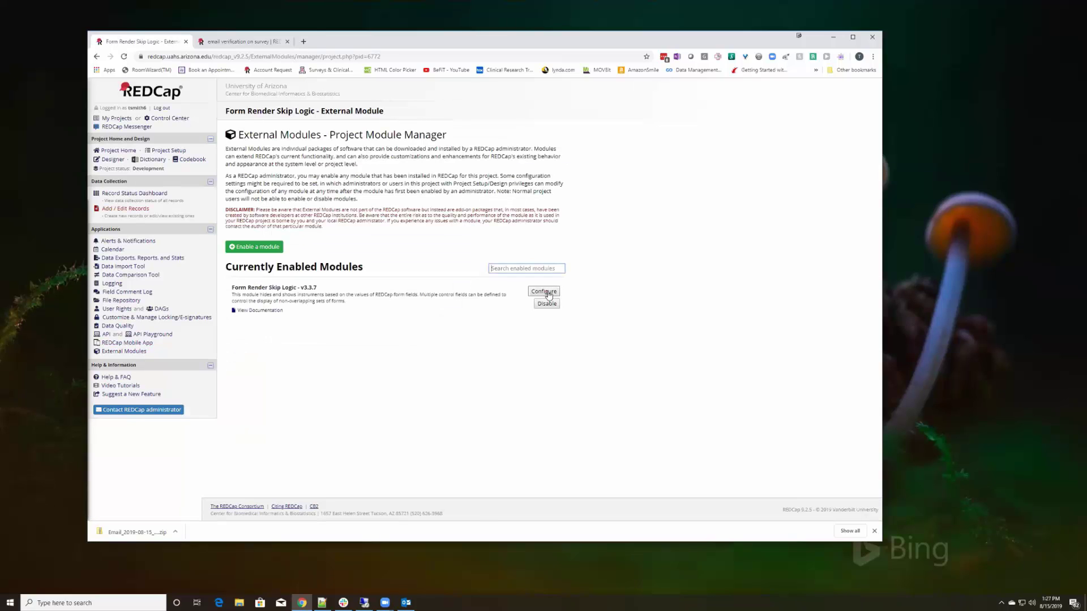
{"action": "left_click", "coordinate": [544, 292]}
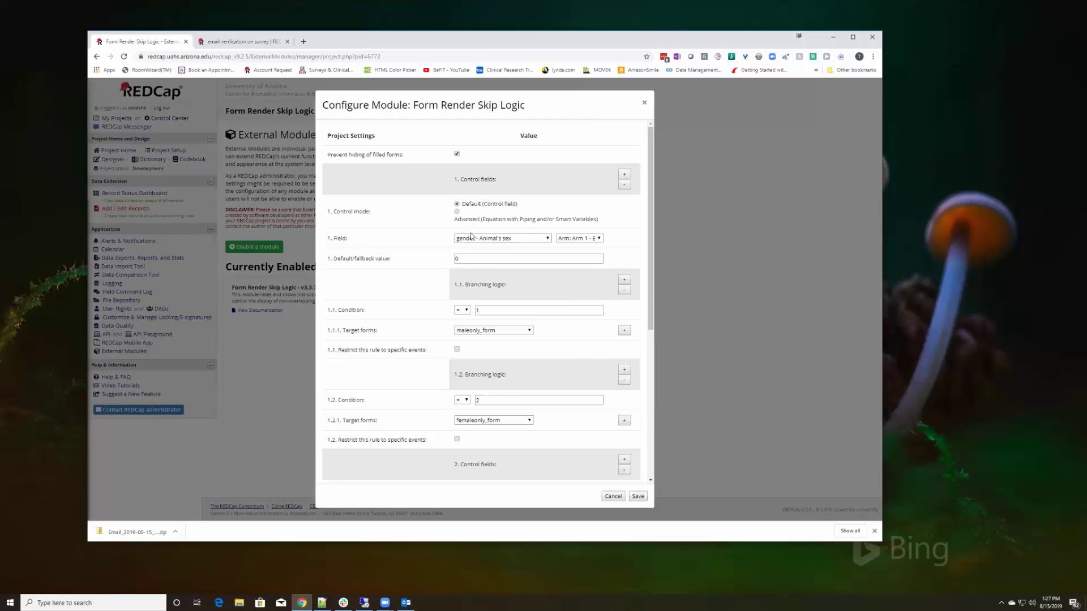
{"action": "left_click", "coordinate": [526, 239]}
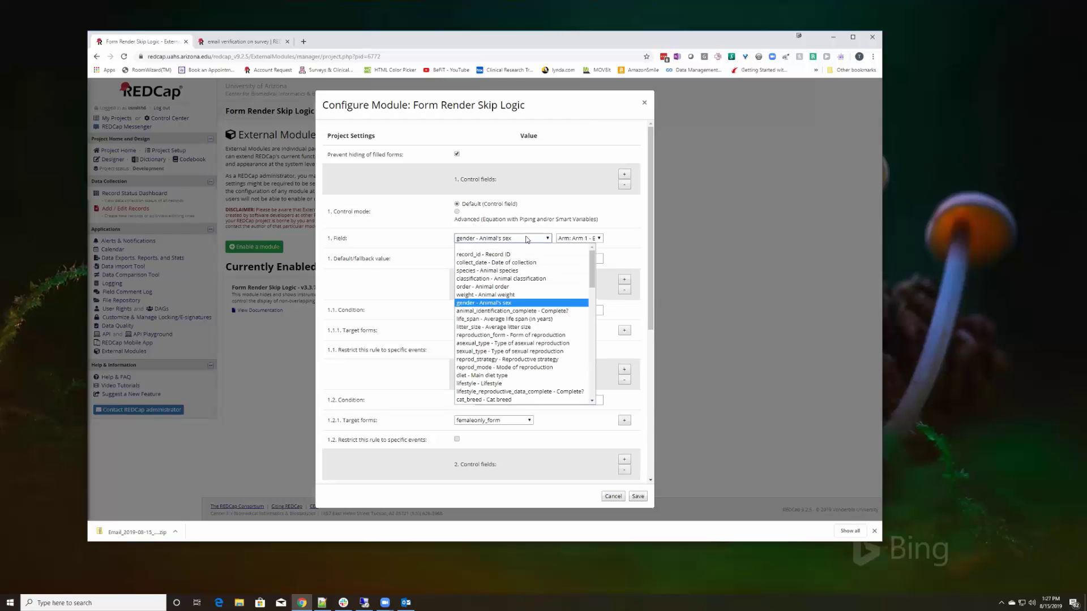
{"action": "left_click", "coordinate": [526, 238]}
{"action": "left_click", "coordinate": [526, 239]}
{"action": "left_click", "coordinate": [526, 239]}
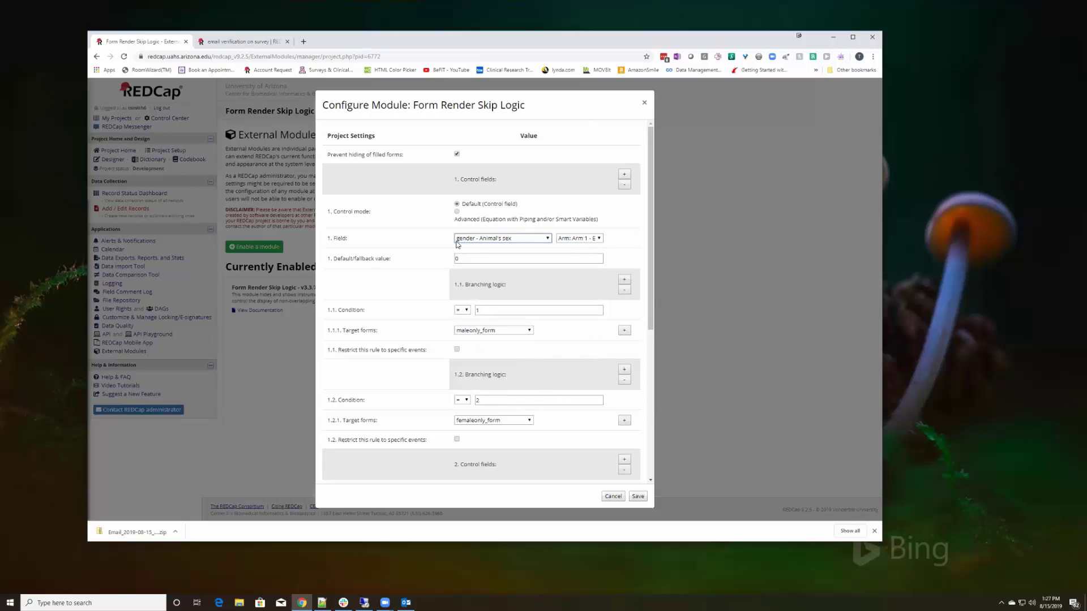
Step: Keep Arm 1 Event 1; review value 1 targeting maleonly_form and 2 femaleonly_form
{"action": "left_click", "coordinate": [599, 238]}
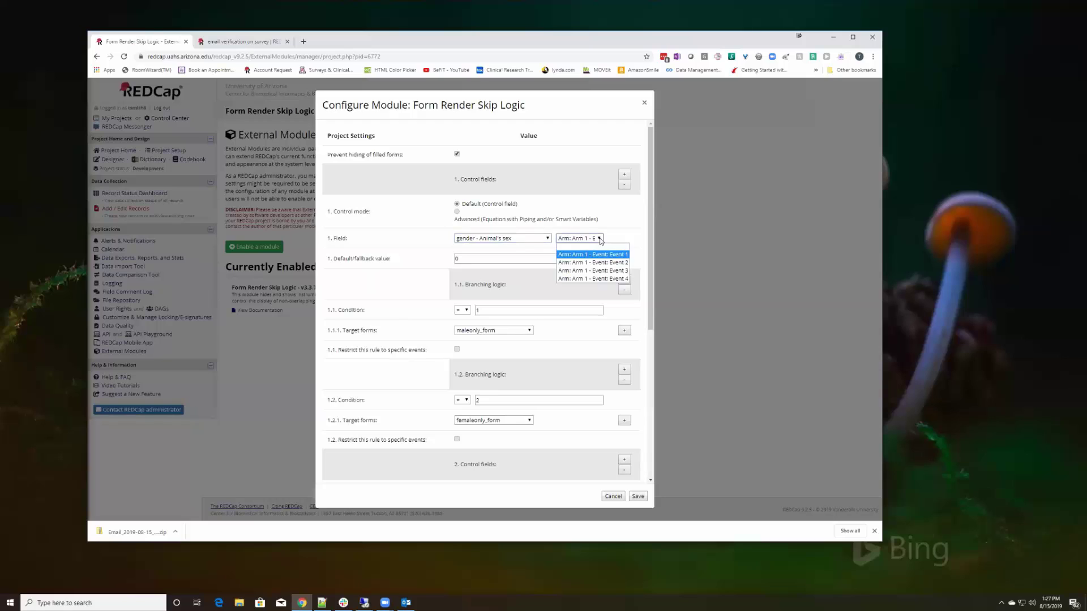
{"action": "left_click", "coordinate": [599, 240]}
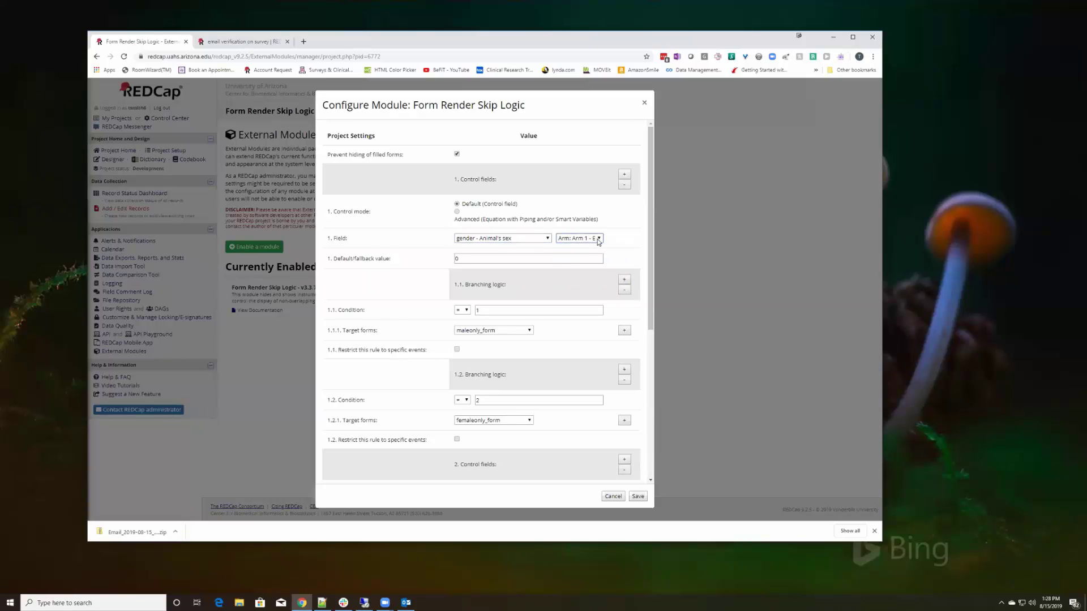
{"action": "left_click", "coordinate": [600, 239]}
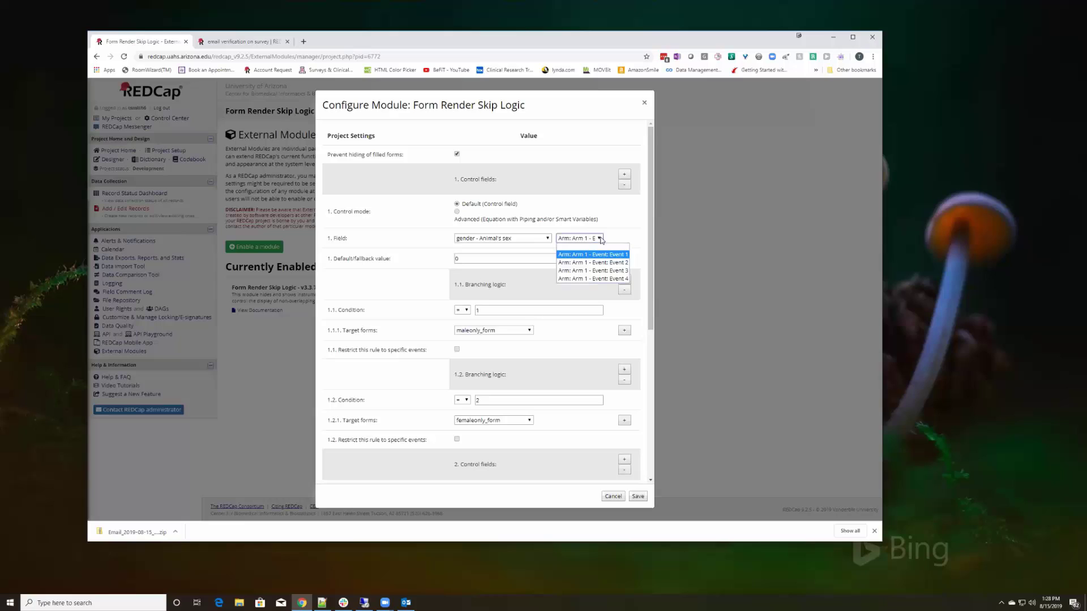
{"action": "left_click", "coordinate": [601, 239]}
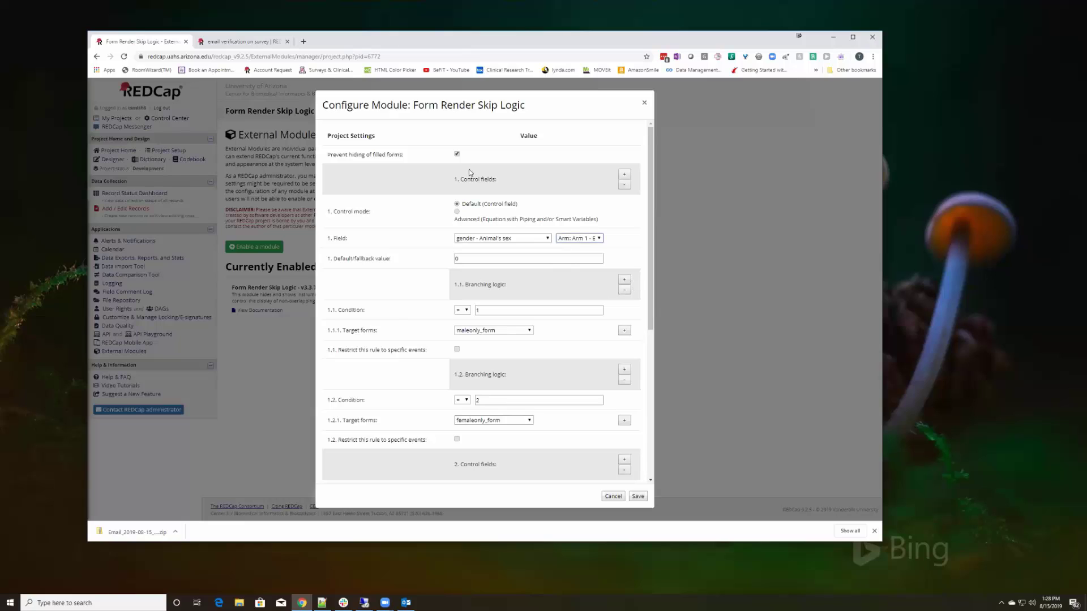
{"action": "left_click", "coordinate": [484, 311]}
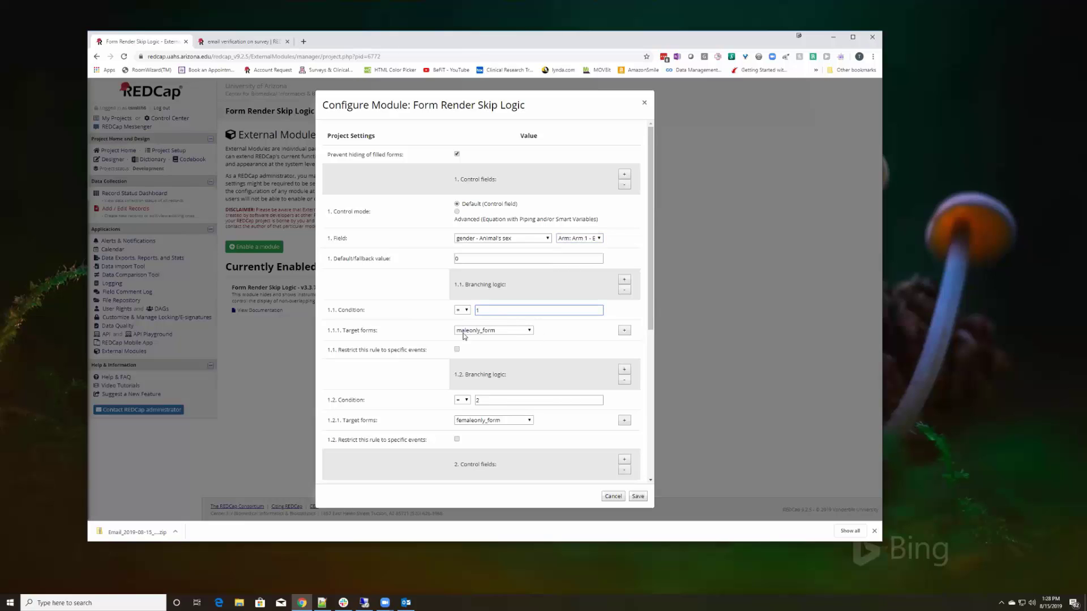
{"action": "left_click_drag", "start_coordinate": [343, 332], "coordinate": [369, 332]}
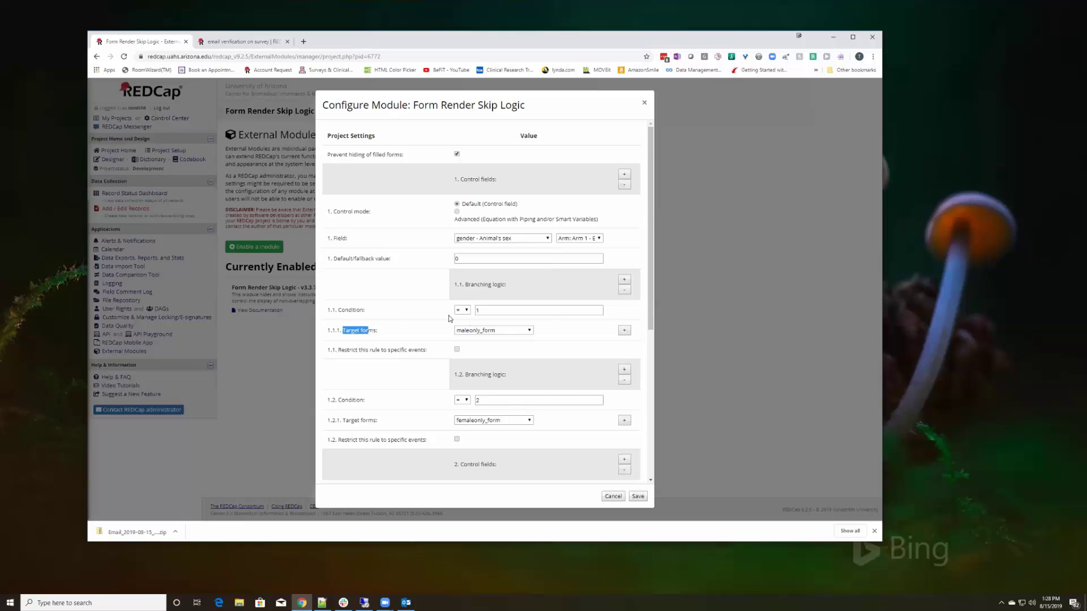
Step: Keep Arm 1 Event 1 for the weight rule (≤20 small_critters, >20 big_critters) and save
{"action": "scroll", "coordinate": [623, 357], "scroll_direction": "down", "scroll_amount": 2}
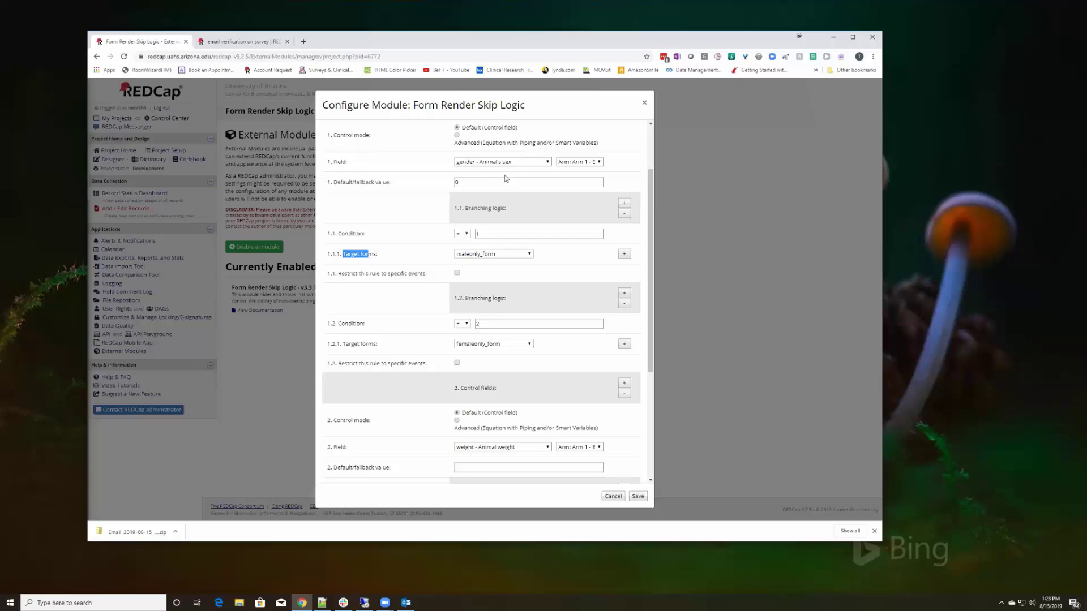
{"action": "scroll", "coordinate": [505, 177], "scroll_direction": "up", "scroll_amount": 3}
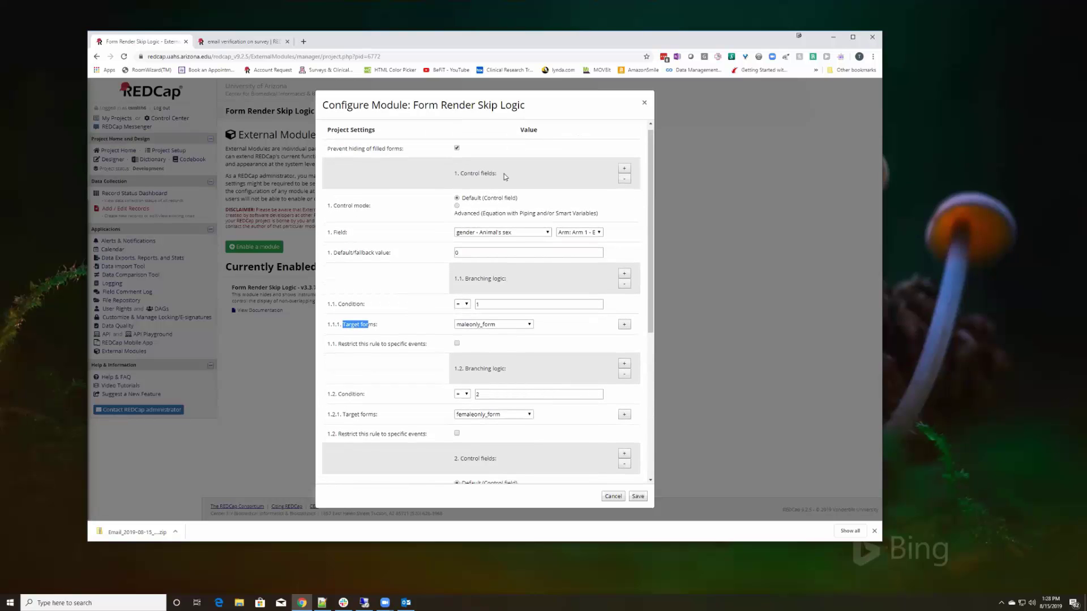
{"action": "scroll", "coordinate": [504, 176], "scroll_direction": "down", "scroll_amount": 5}
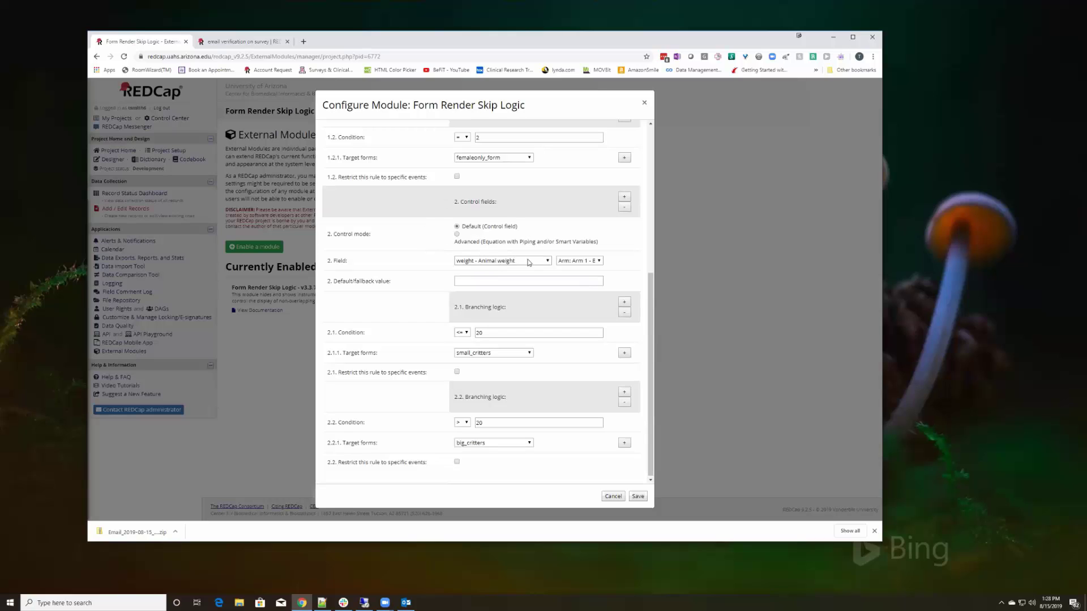
{"action": "left_click", "coordinate": [600, 261]}
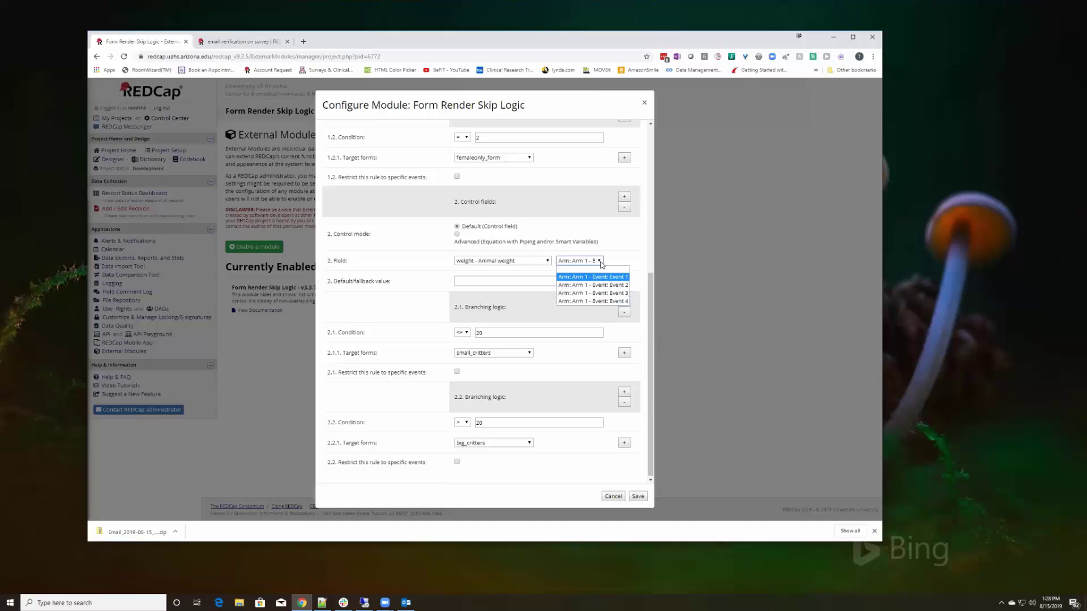
{"action": "left_click", "coordinate": [599, 263]}
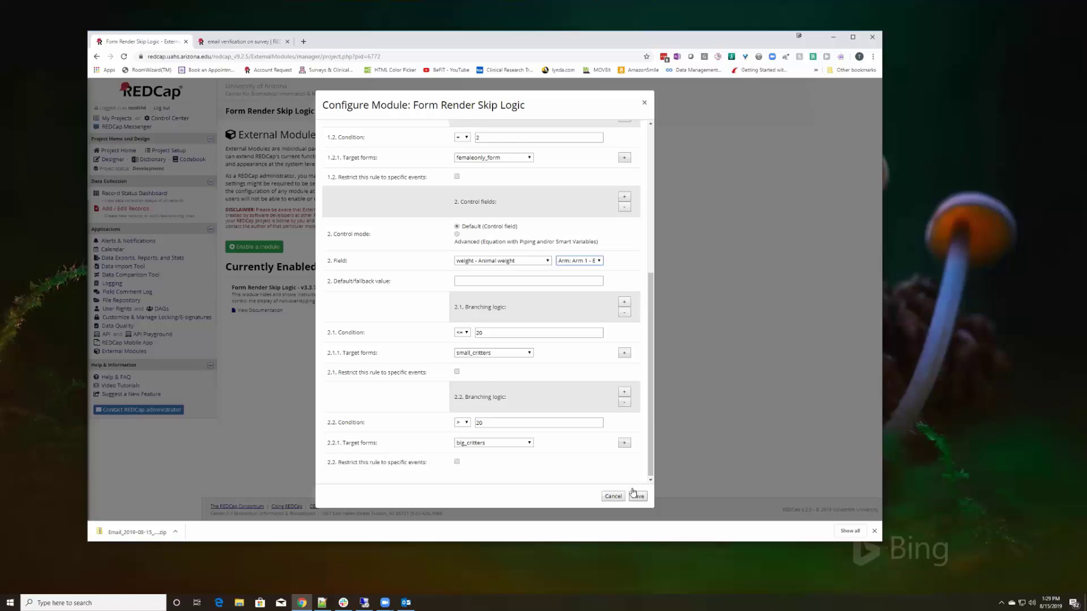
{"action": "left_click", "coordinate": [659, 498]}
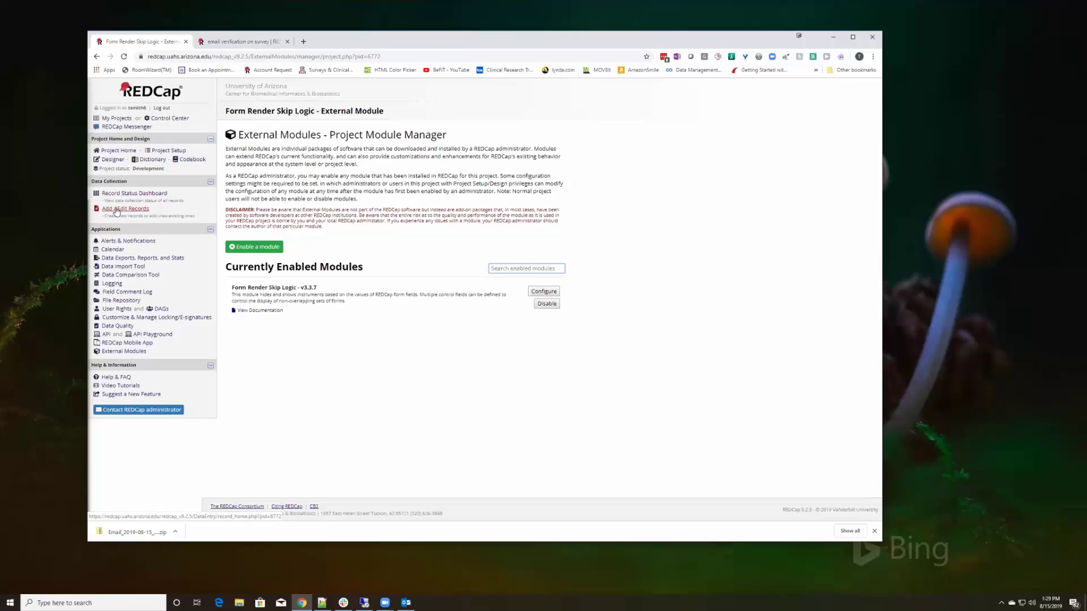
Step: Start new Record 1 and open its Animal Identification form for Event 1
{"action": "left_click", "coordinate": [114, 209]}
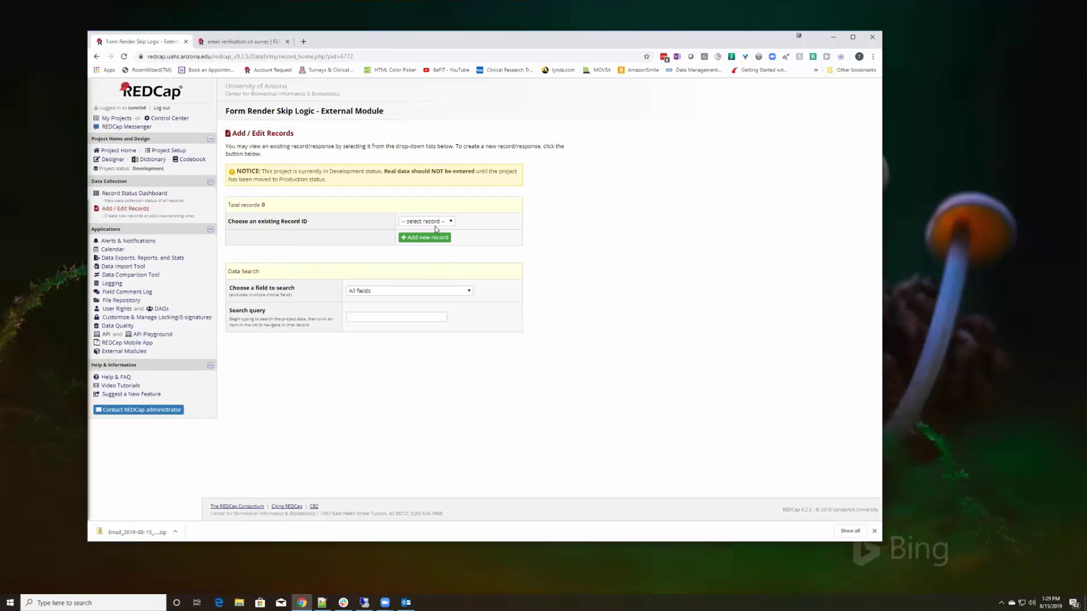
{"action": "left_click", "coordinate": [427, 239]}
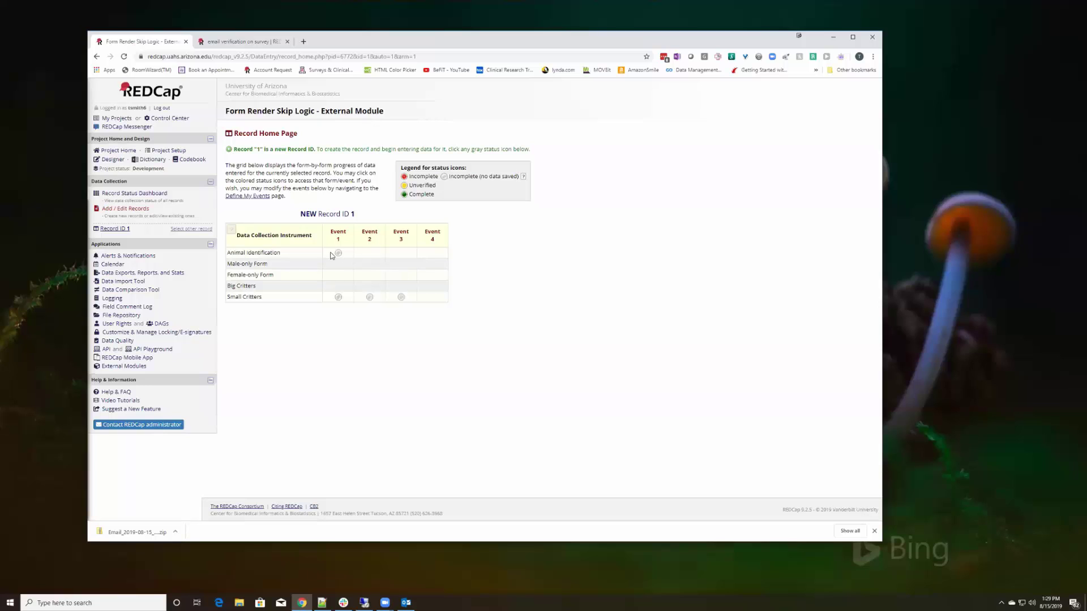
{"action": "left_click", "coordinate": [338, 253]}
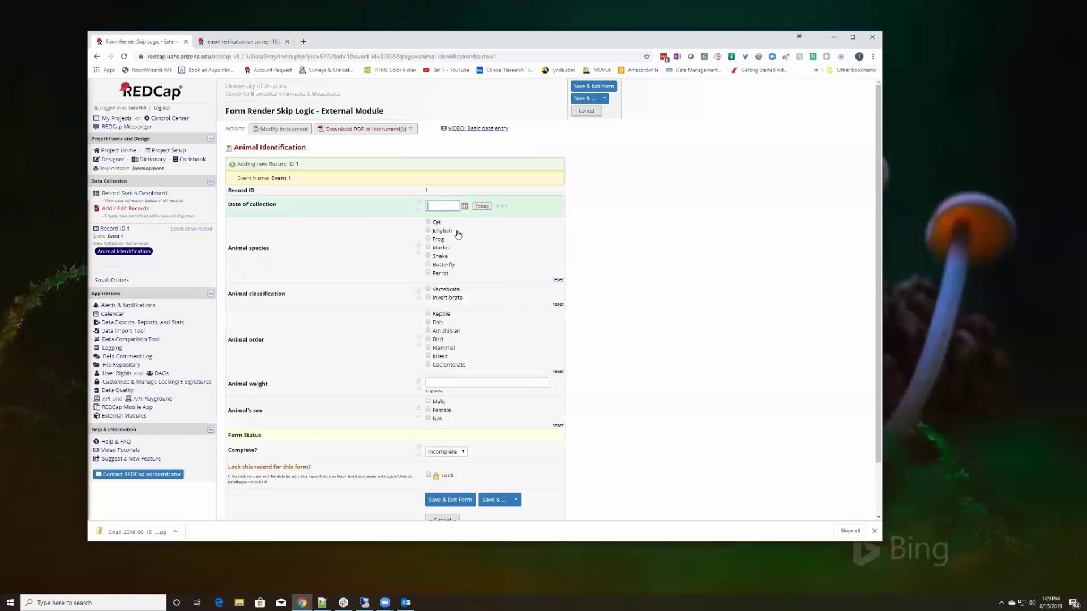
Step: Enter today's date, Marlin, Vertebrate, weight 500, Male; mark Complete and save
{"action": "left_click", "coordinate": [482, 206]}
{"action": "left_click", "coordinate": [429, 248]}
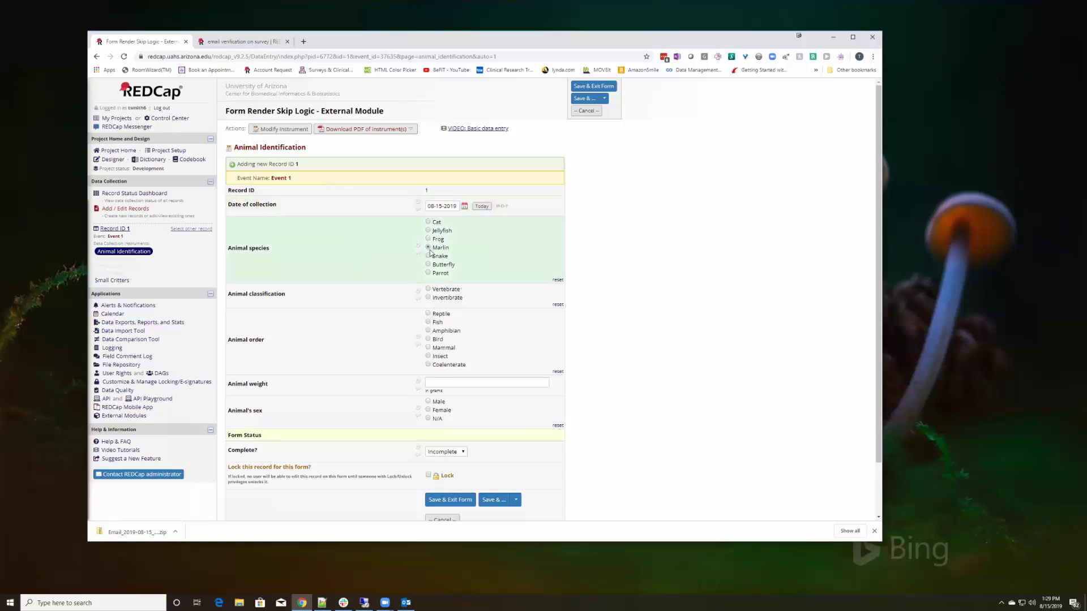
{"action": "left_click", "coordinate": [430, 290]}
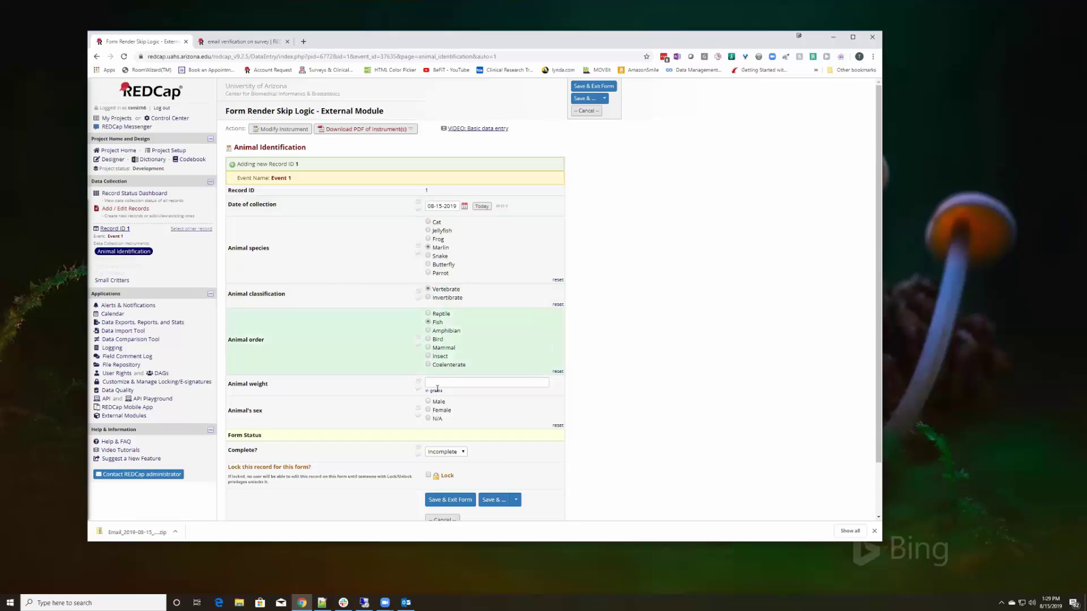
{"action": "left_click", "coordinate": [436, 385]}
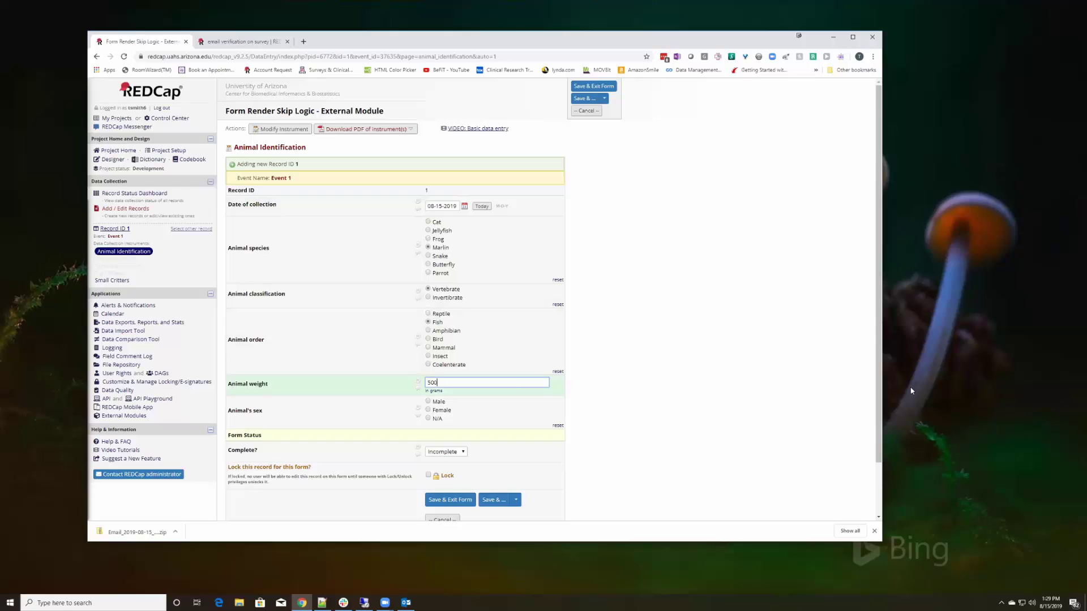
{"action": "left_click", "coordinate": [428, 402]}
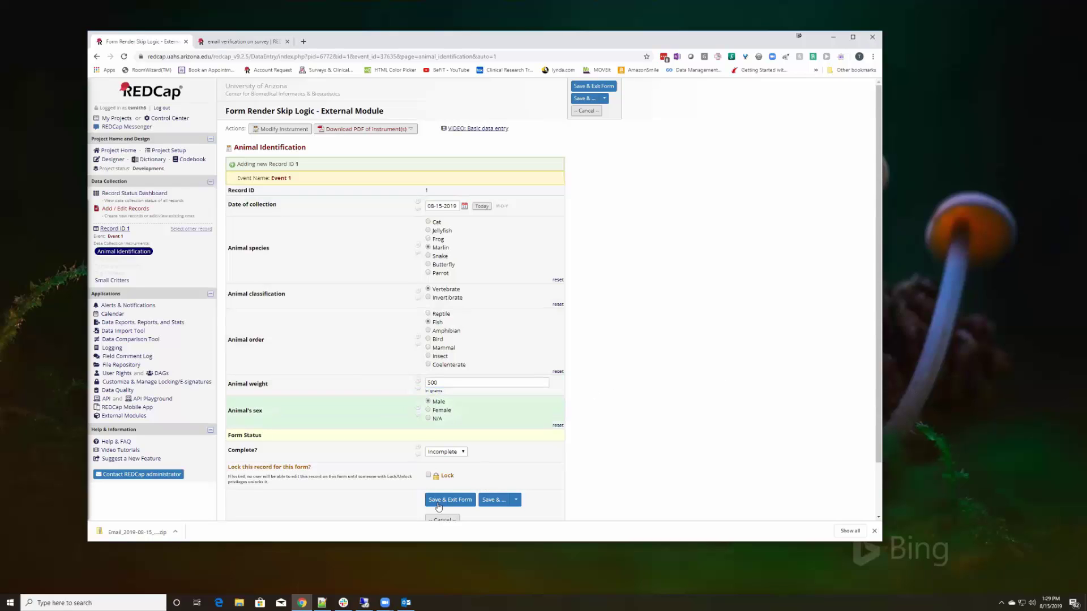
{"action": "left_click", "coordinate": [447, 452]}
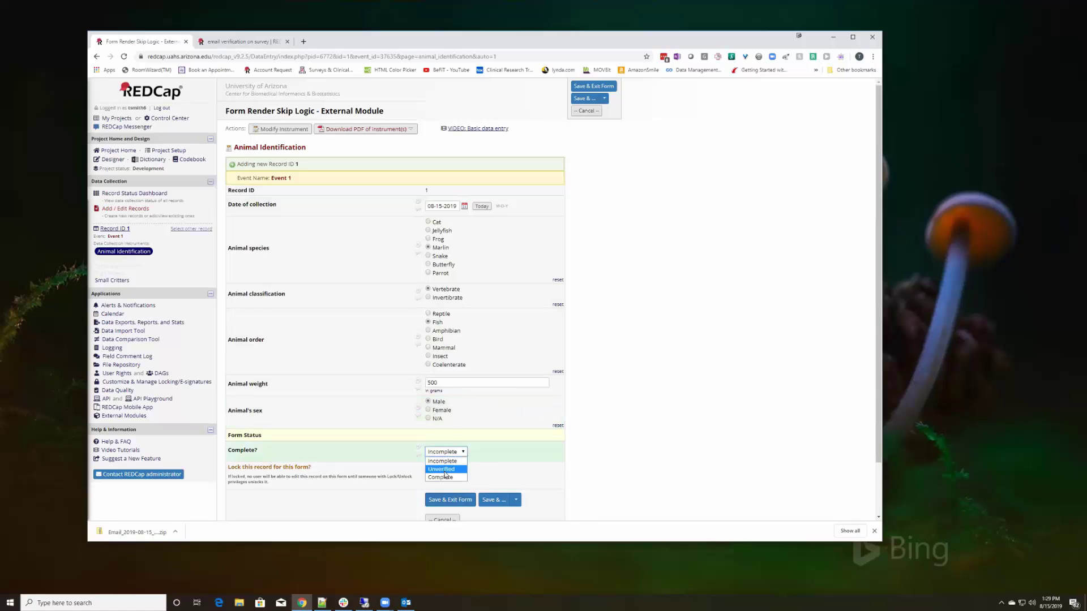
{"action": "left_click", "coordinate": [442, 478]}
{"action": "left_click", "coordinate": [450, 500]}
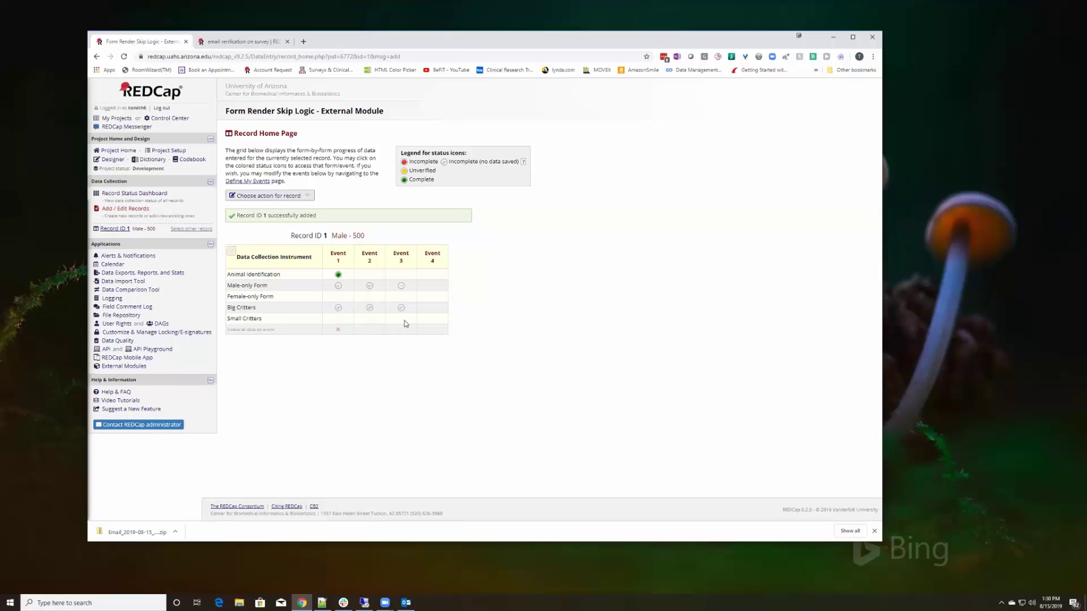
Step: Start a new Record ID 2 from the Add / Edit Records page
{"action": "left_click", "coordinate": [131, 209]}
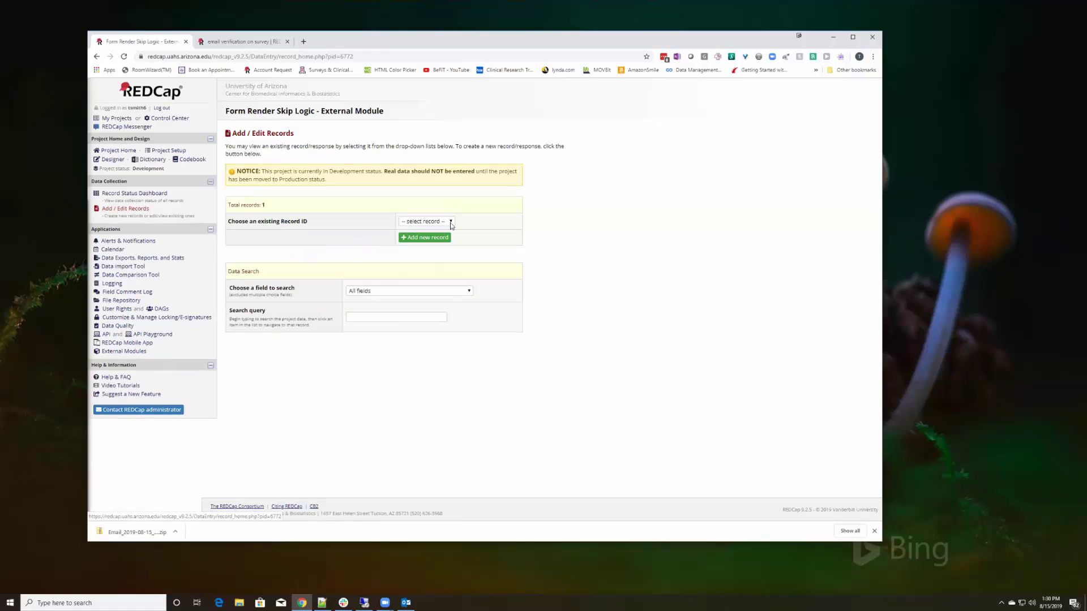
{"action": "left_click", "coordinate": [439, 223]}
{"action": "left_click", "coordinate": [440, 222]}
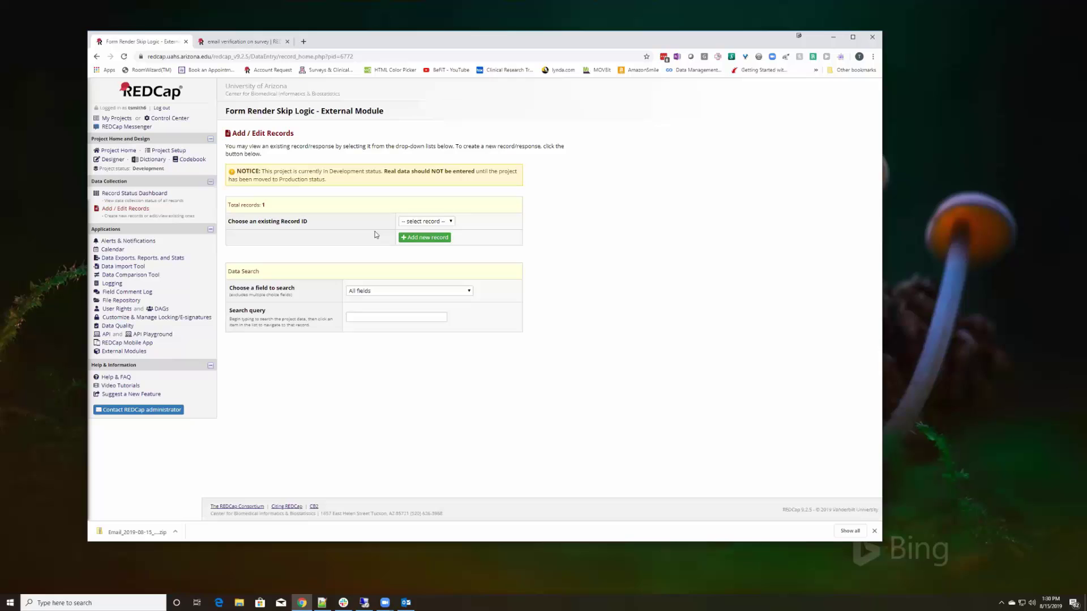
{"action": "left_click", "coordinate": [419, 238]}
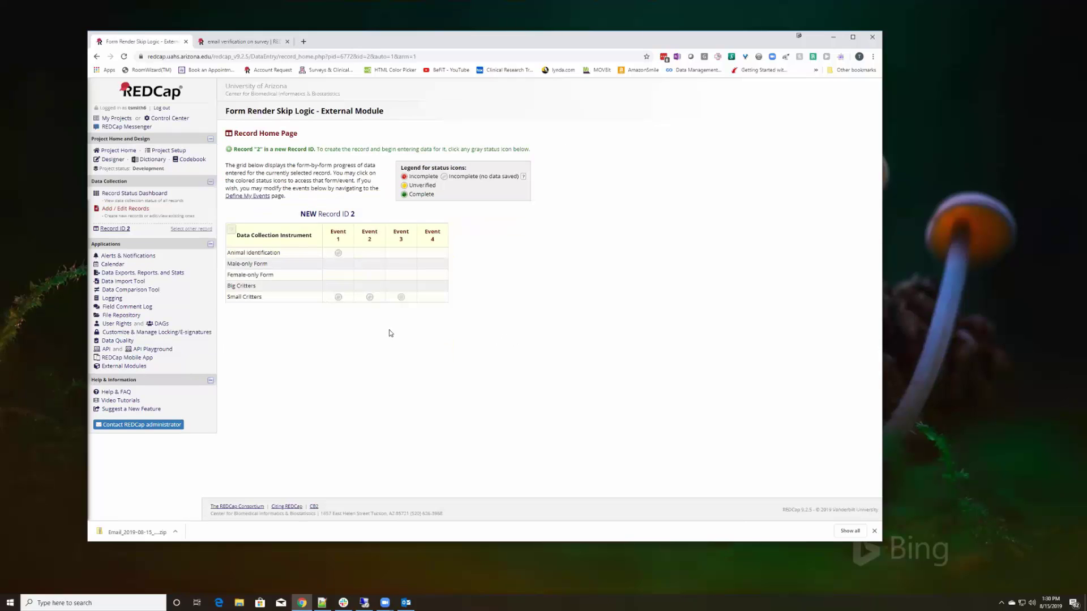
Step: Record a 10 g female Jellyfish, Invertebrate, Coelenterate for Record 2, marked Complete, and save
{"action": "left_click", "coordinate": [338, 253]}
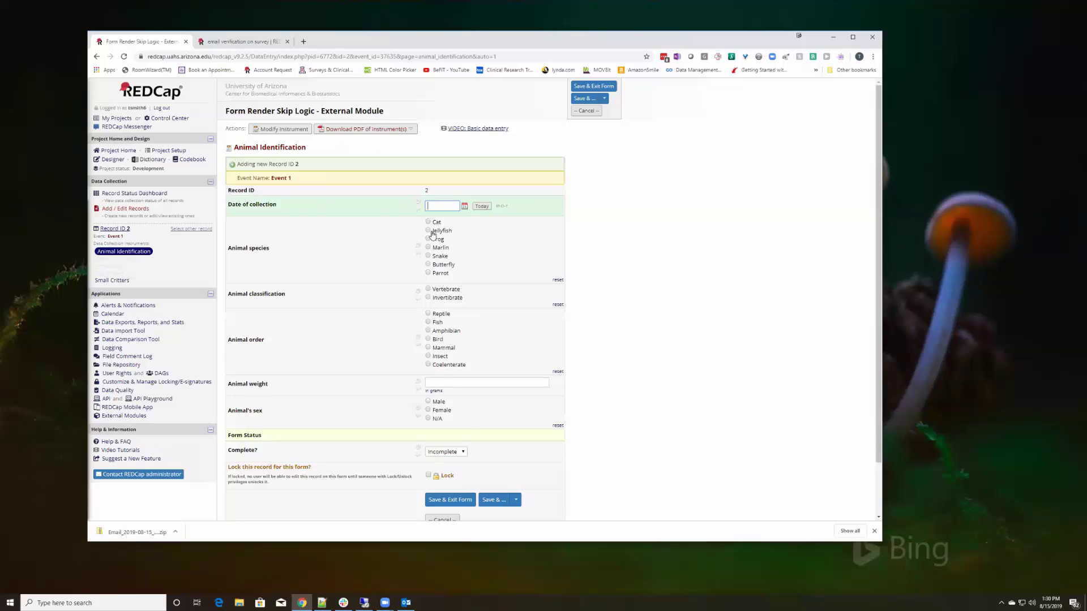
{"action": "left_click", "coordinate": [428, 231]}
{"action": "left_click", "coordinate": [428, 298]}
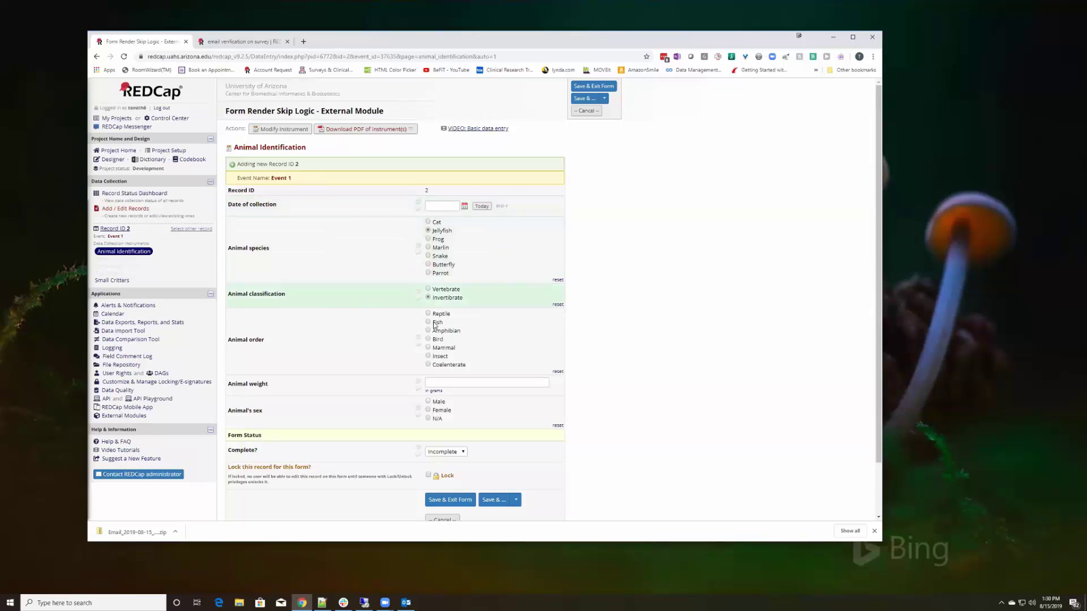
{"action": "left_click", "coordinate": [428, 364]}
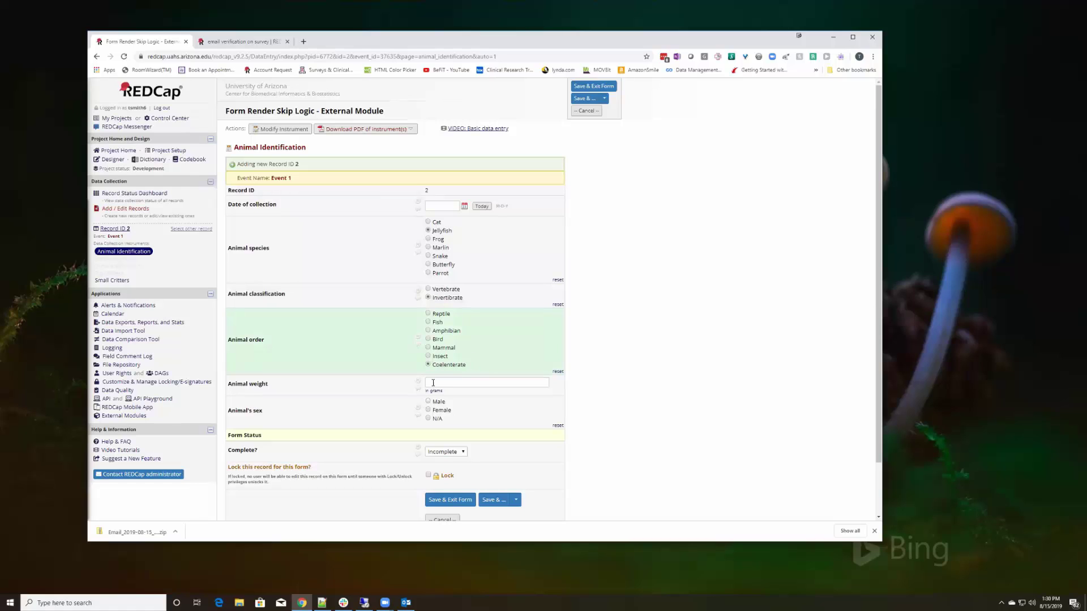
{"action": "left_click", "coordinate": [433, 383]}
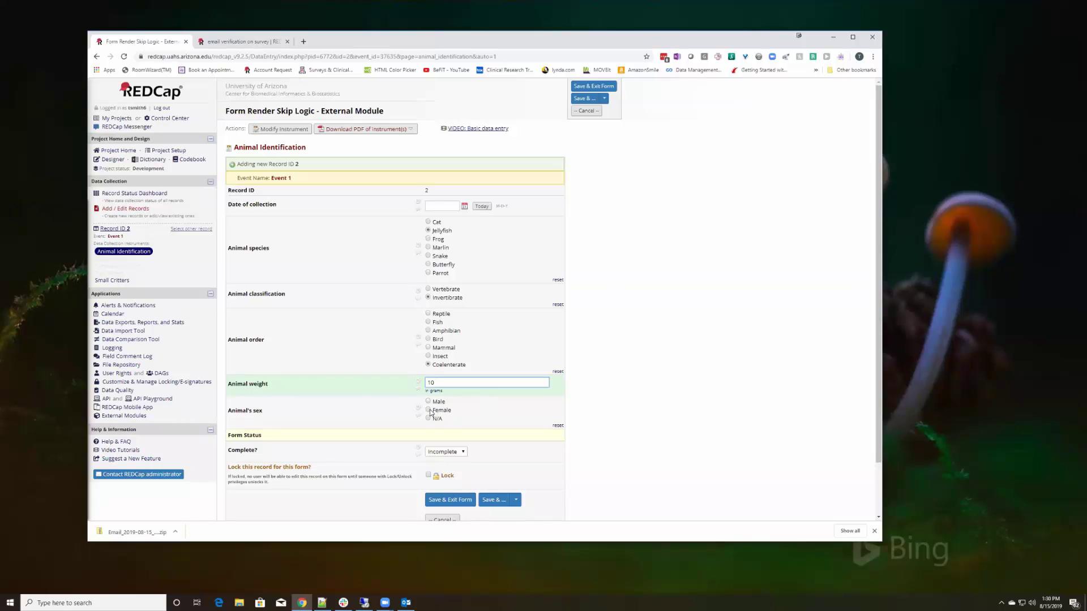
{"action": "left_click", "coordinate": [429, 410]}
{"action": "left_click", "coordinate": [445, 452]}
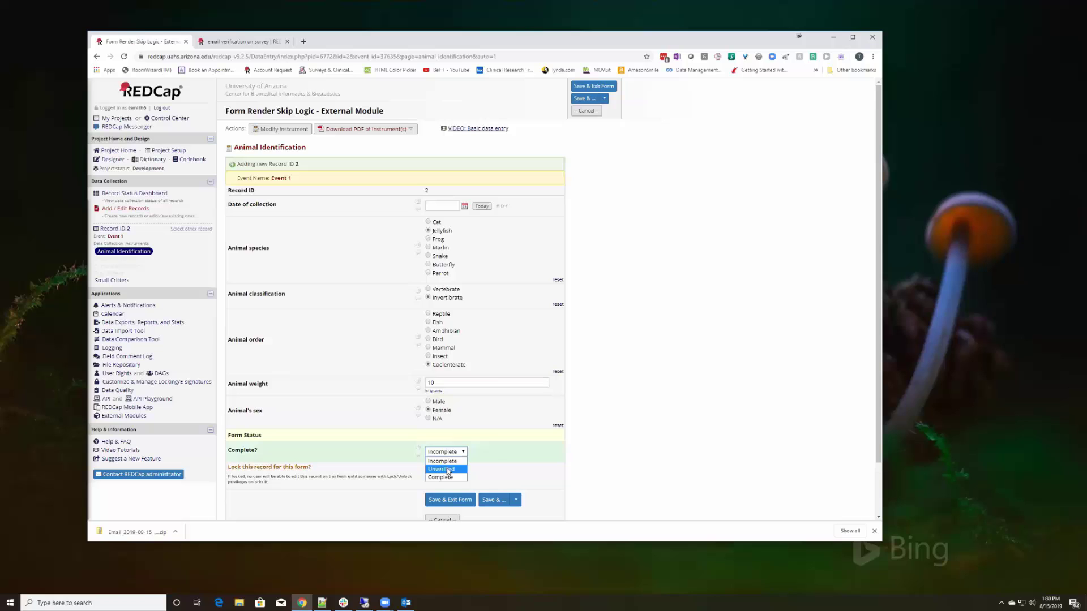
{"action": "left_click", "coordinate": [441, 477]}
{"action": "left_click", "coordinate": [450, 500]}
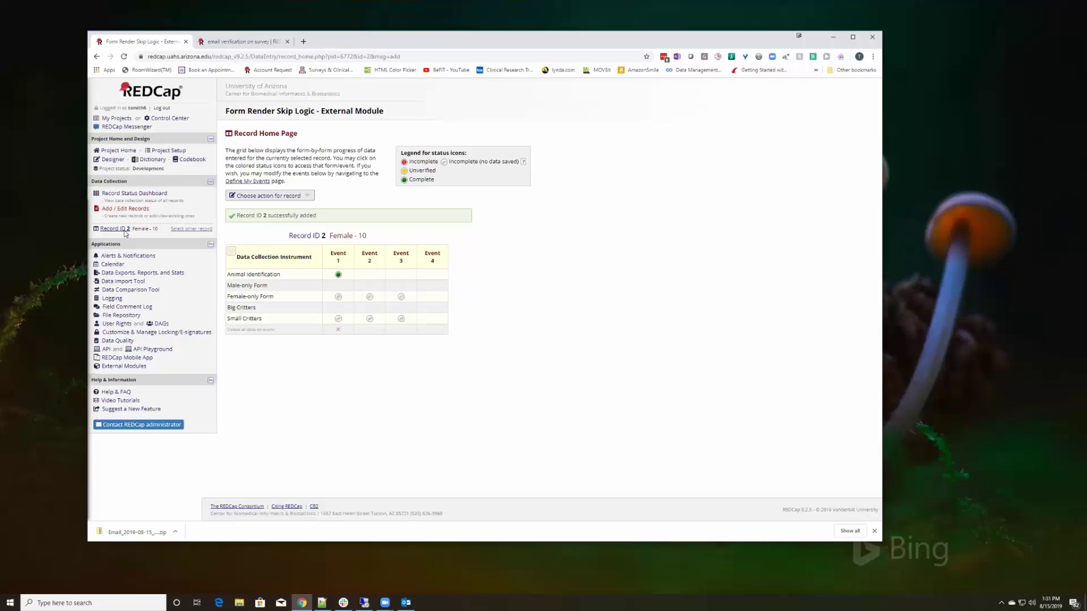
Step: Open the Form Render Skip Logic settings and edit the weight control field's fallback value
{"action": "left_click", "coordinate": [123, 367]}
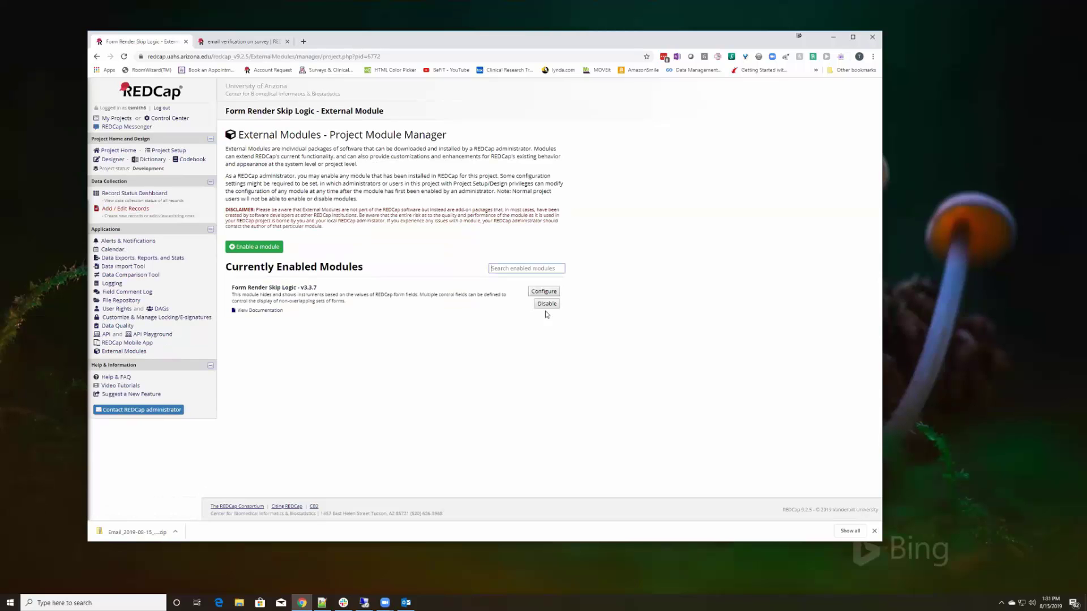
{"action": "left_click", "coordinate": [543, 292]}
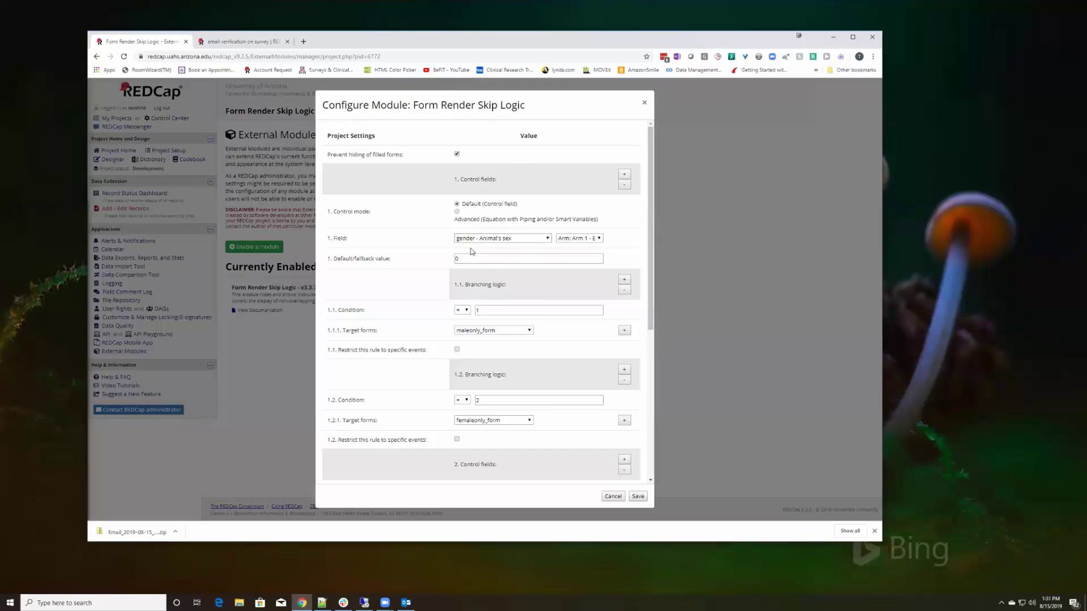
{"action": "scroll", "coordinate": [471, 252], "scroll_direction": "down", "scroll_amount": 1}
{"action": "scroll", "coordinate": [471, 252], "scroll_direction": "down", "scroll_amount": 5}
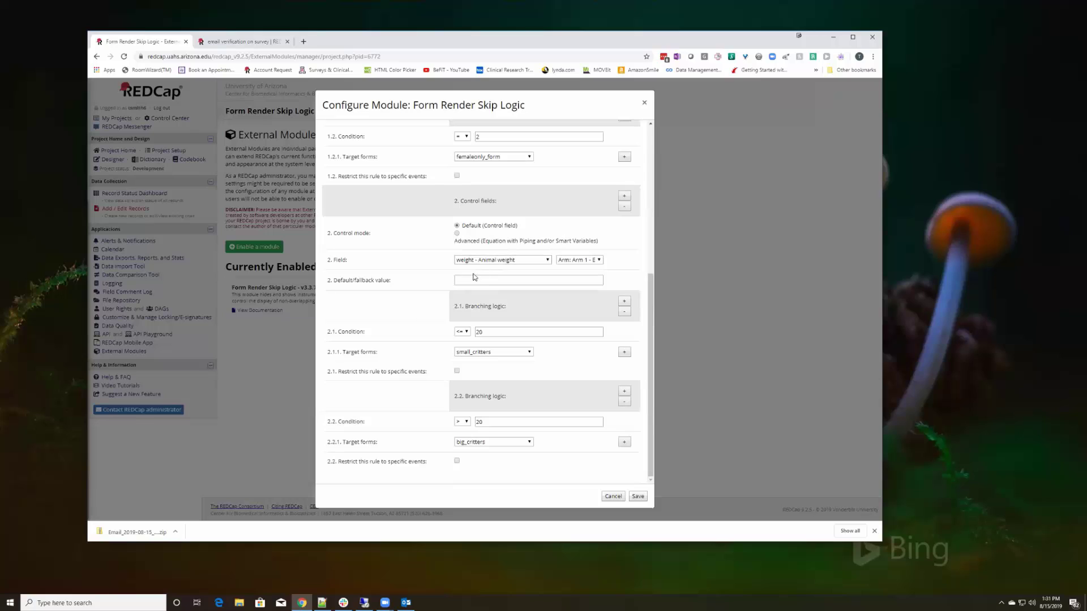
{"action": "left_click", "coordinate": [471, 278]}
Step: Save the skip logic settings with Prevent hiding of filled forms enabled
{"action": "scroll", "coordinate": [578, 249], "scroll_direction": "up", "scroll_amount": 4}
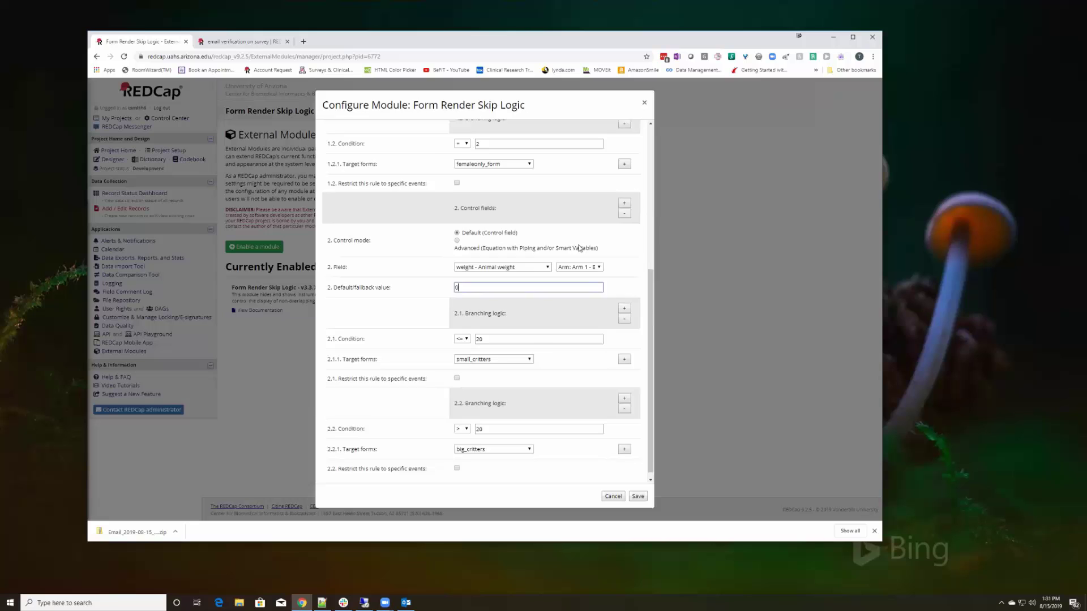
{"action": "scroll", "coordinate": [577, 252], "scroll_direction": "down", "scroll_amount": 2}
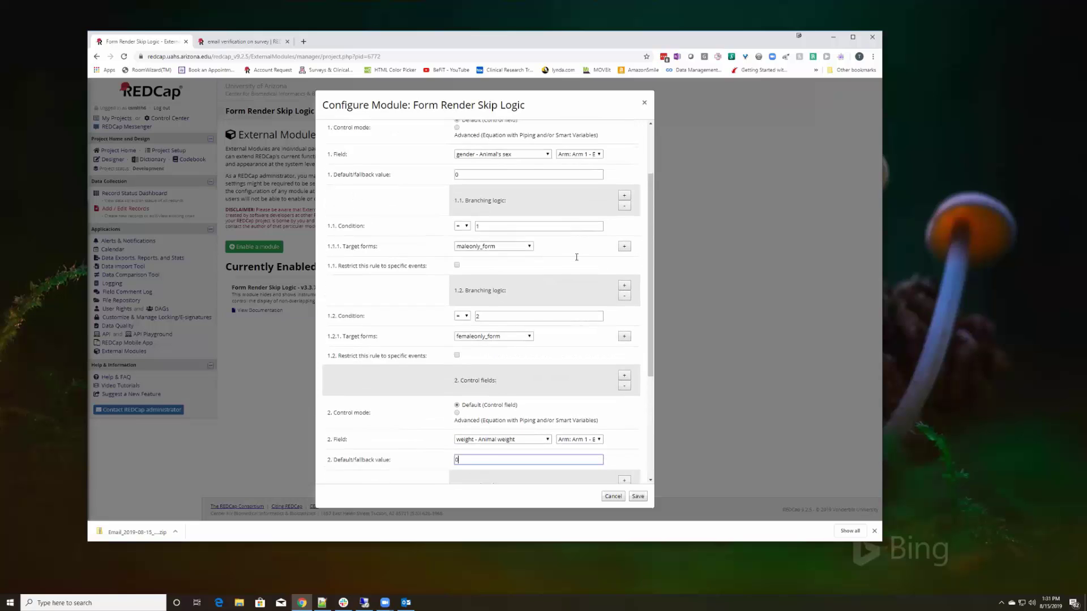
{"action": "scroll", "coordinate": [572, 261], "scroll_direction": "up", "scroll_amount": 1}
{"action": "scroll", "coordinate": [572, 260], "scroll_direction": "up", "scroll_amount": 1}
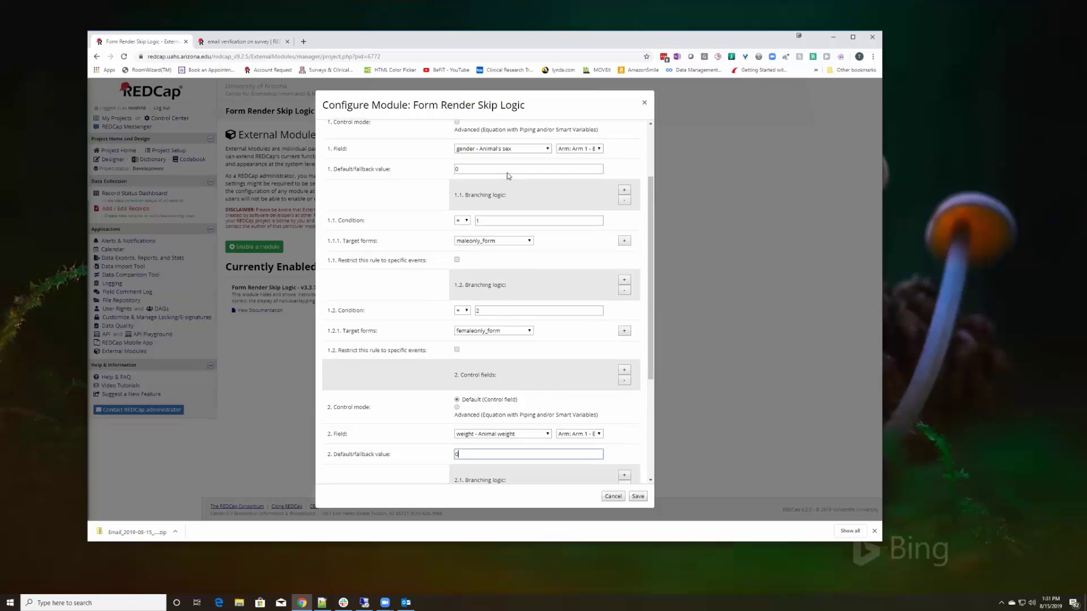
{"action": "scroll", "coordinate": [514, 179], "scroll_direction": "down", "scroll_amount": 1}
{"action": "scroll", "coordinate": [516, 182], "scroll_direction": "up", "scroll_amount": 2}
{"action": "scroll", "coordinate": [516, 181], "scroll_direction": "up", "scroll_amount": 1}
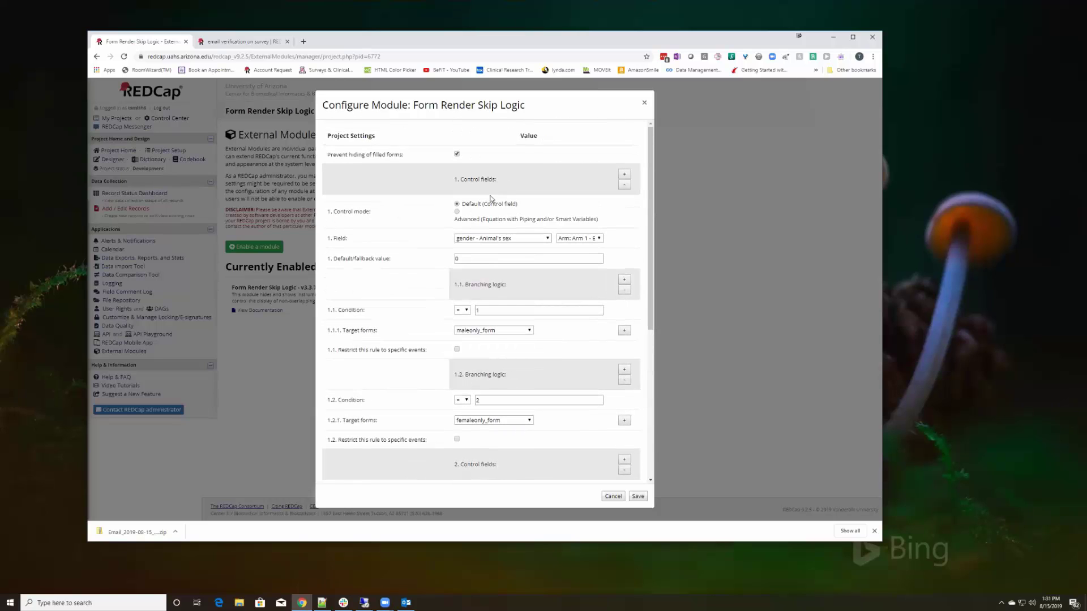
{"action": "left_click", "coordinate": [636, 496]}
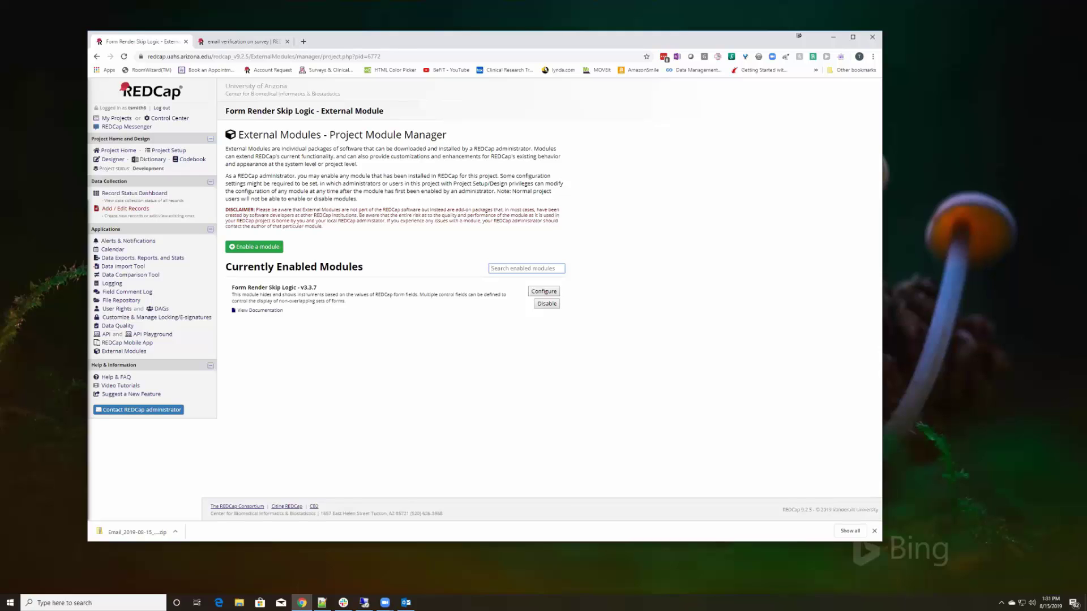
Step: Start new Record 3 and open its Animal Identification form
{"action": "left_click", "coordinate": [125, 208]}
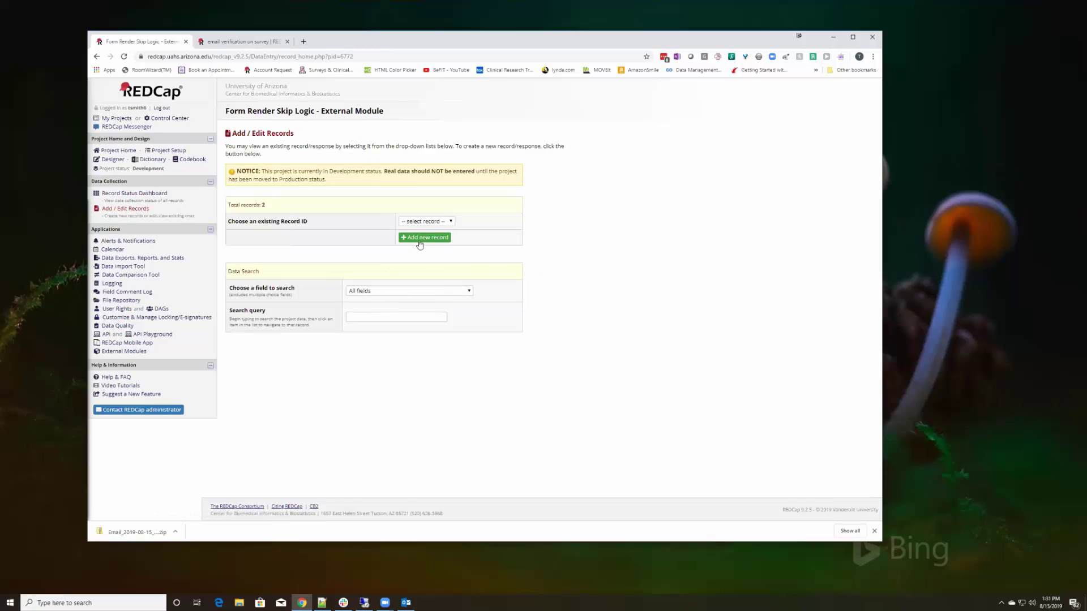
{"action": "left_click", "coordinate": [422, 238]}
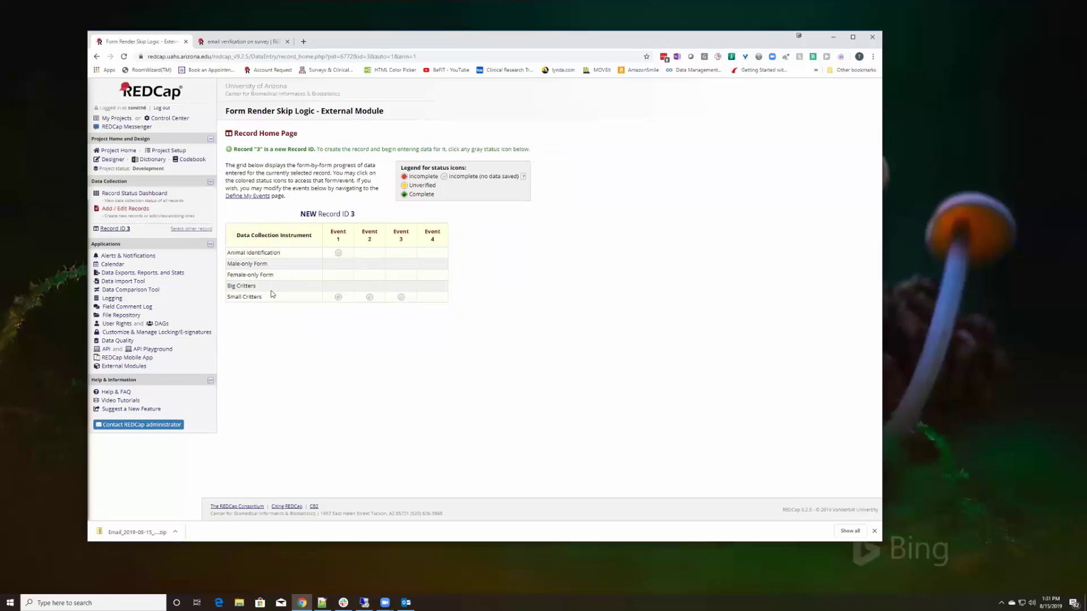
{"action": "left_click", "coordinate": [337, 252]}
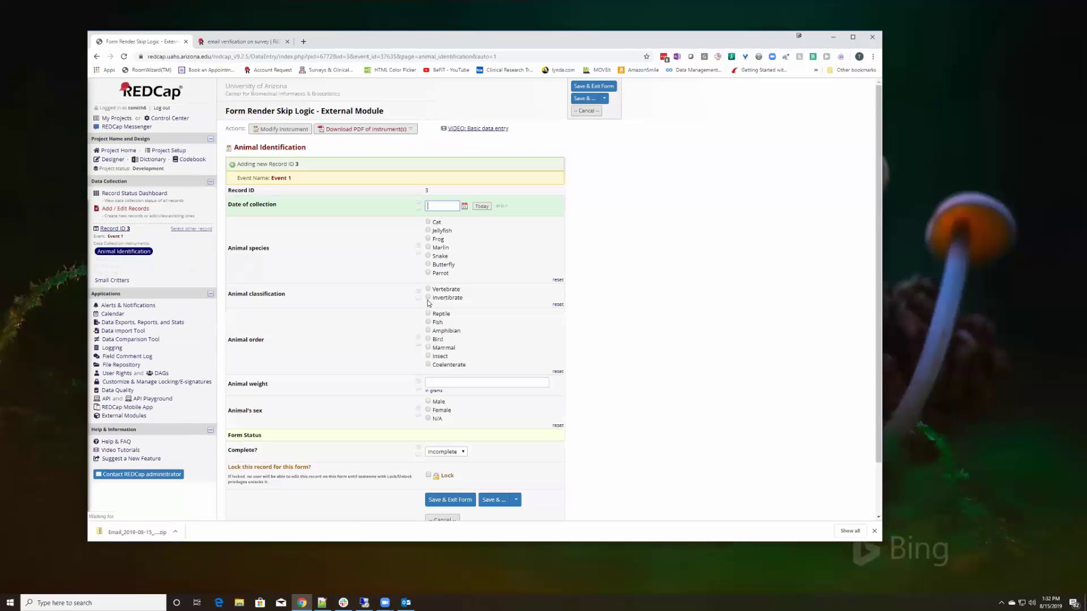
Step: Record a 20 g female Butterfly, Invertibrate, Insect, save it, and go to Project Setup
{"action": "left_click", "coordinate": [428, 264]}
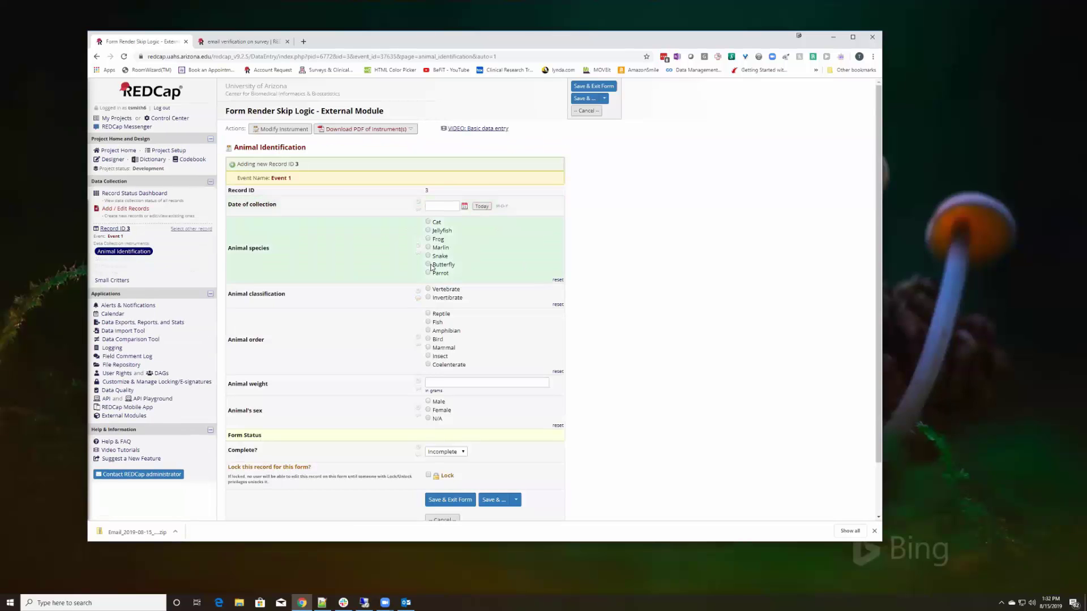
{"action": "left_click", "coordinate": [429, 298]}
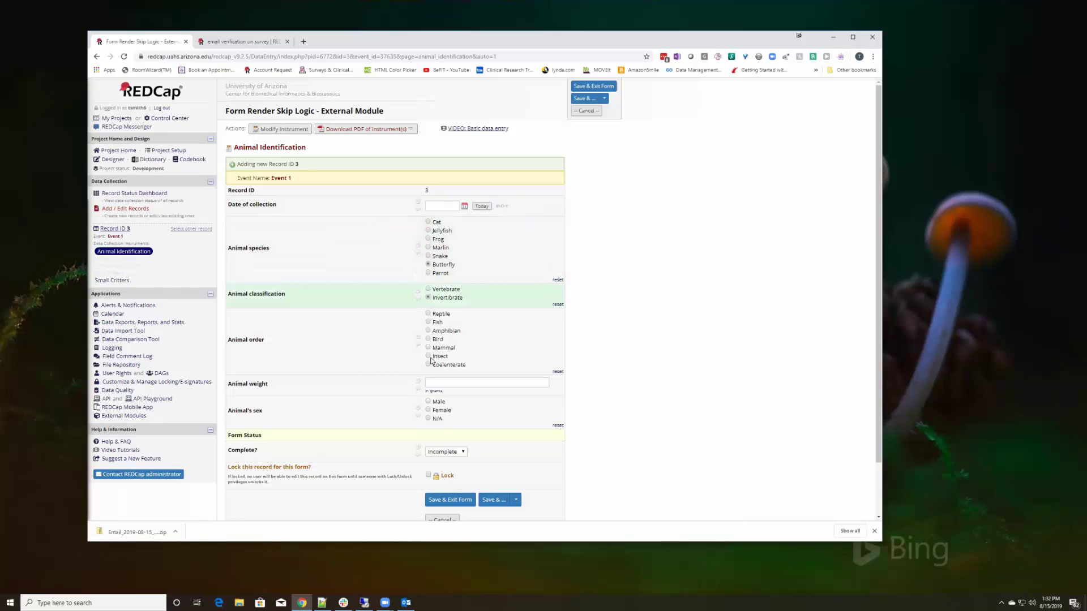
{"action": "left_click", "coordinate": [429, 356]}
{"action": "left_click", "coordinate": [435, 385]}
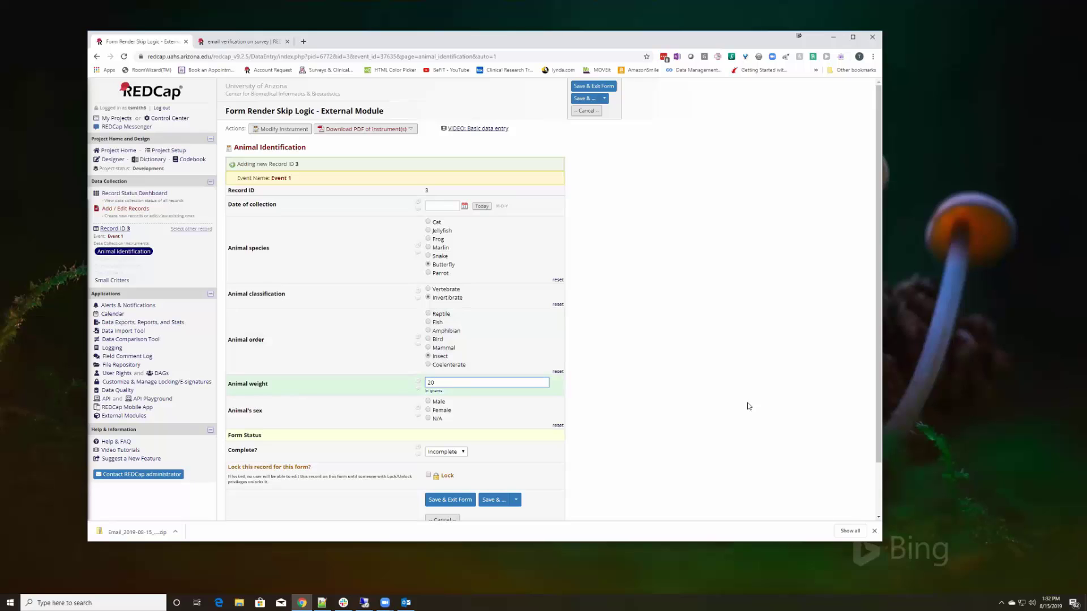
{"action": "left_click", "coordinate": [428, 410]}
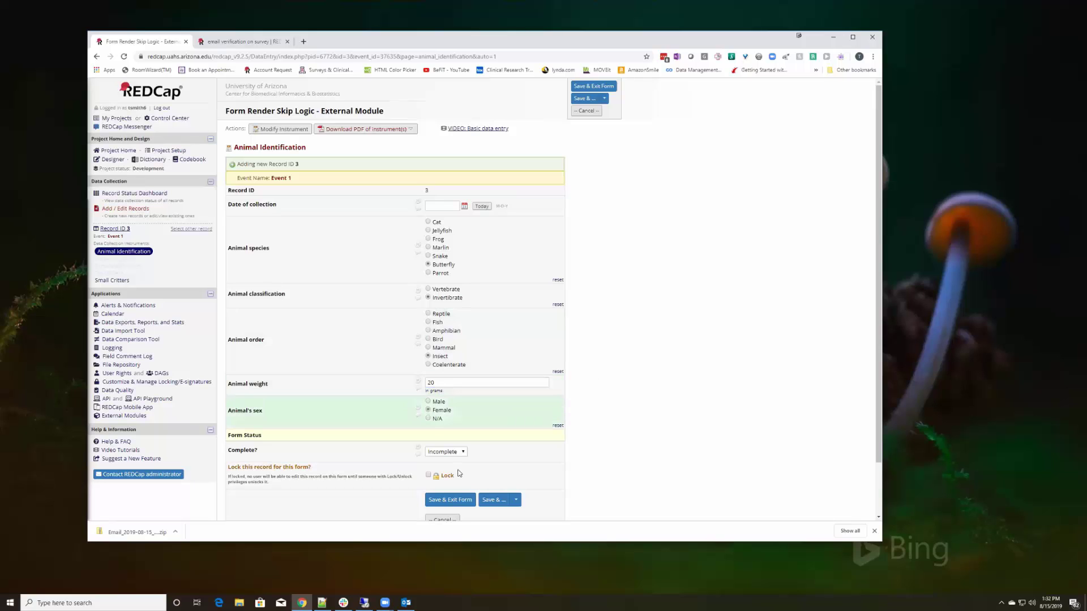
{"action": "left_click", "coordinate": [464, 501]}
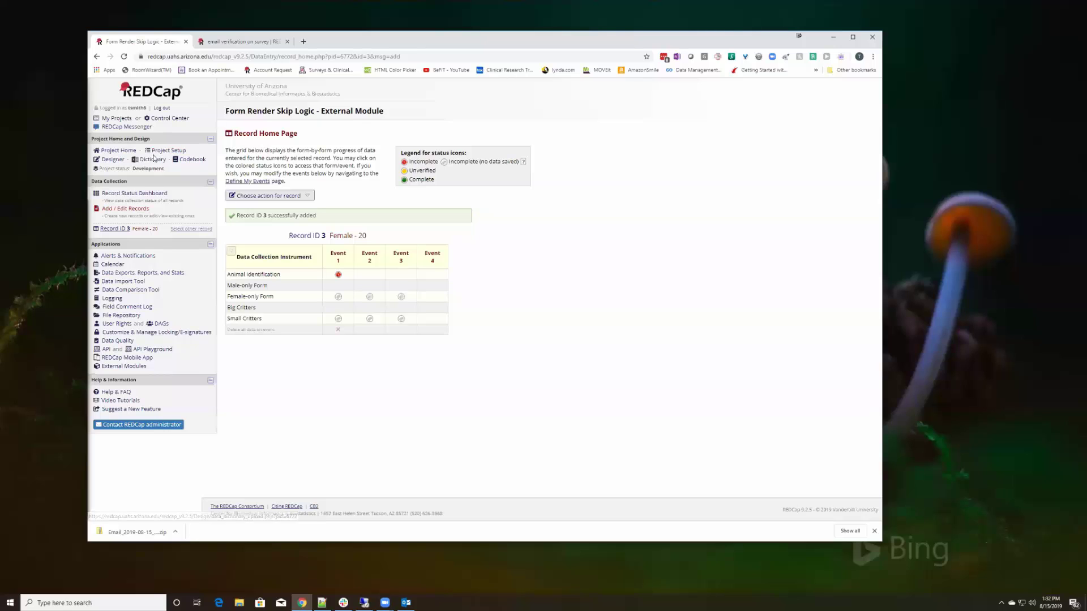
{"action": "left_click", "coordinate": [162, 151]}
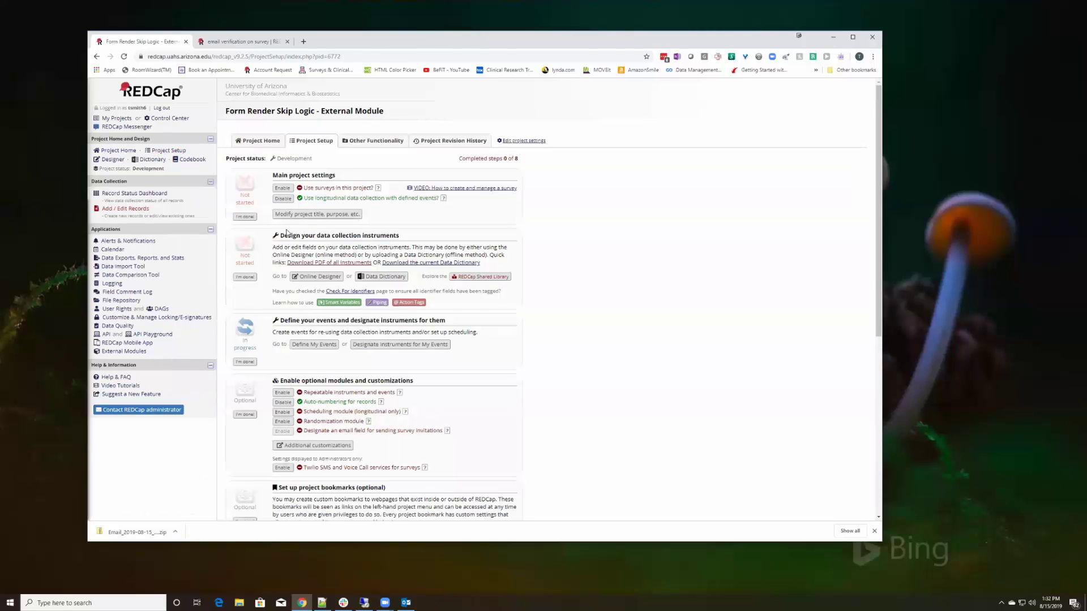
Step: Enable project surveys and make Animal Identification a survey, then view Survey Distribution Tools
{"action": "left_click", "coordinate": [283, 188]}
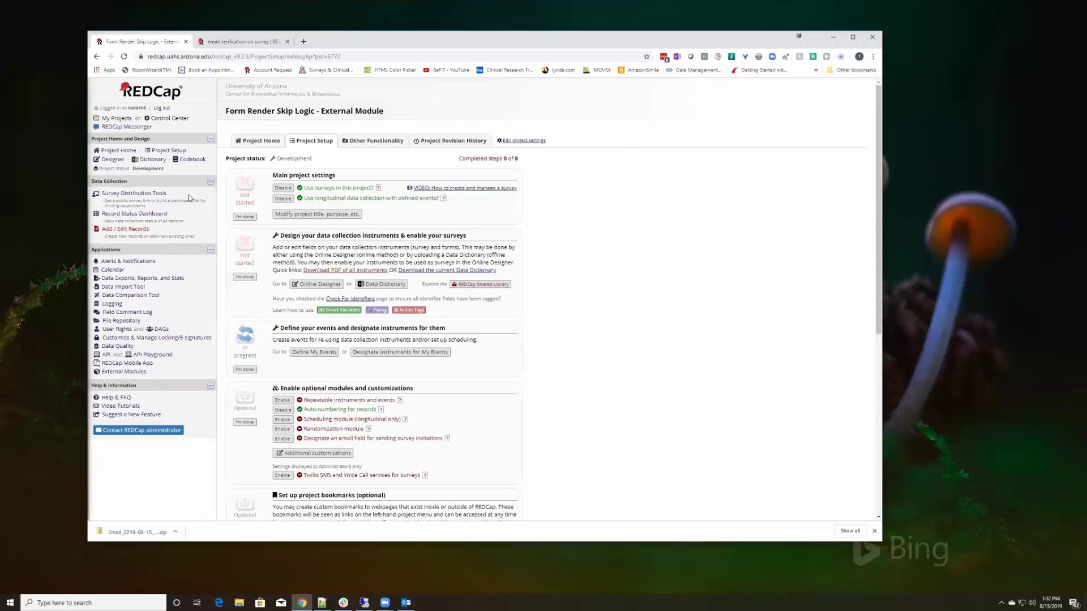
{"action": "left_click", "coordinate": [115, 160]}
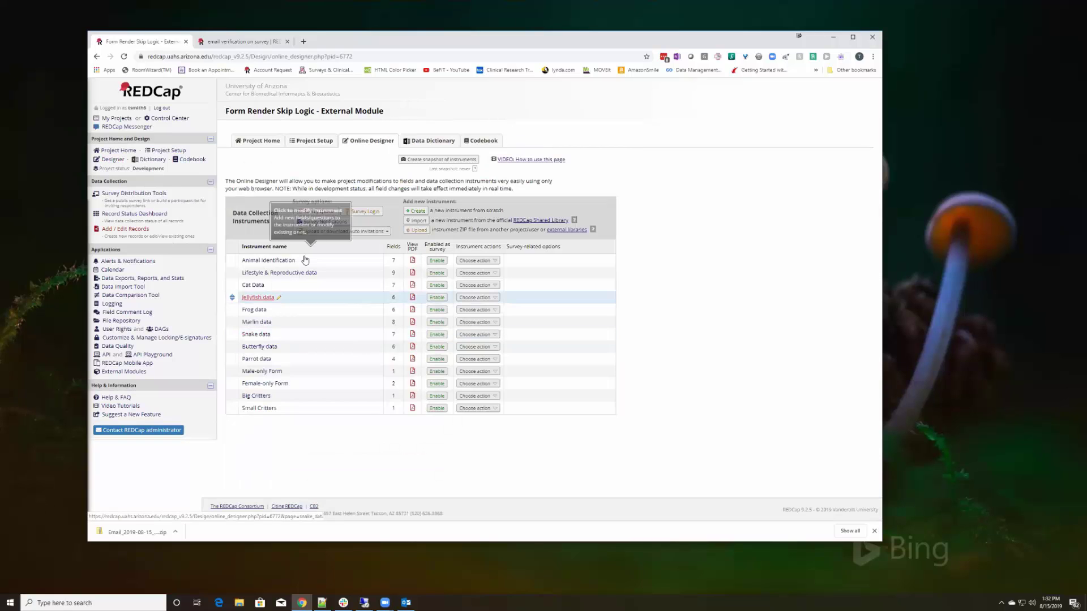
{"action": "left_click", "coordinate": [437, 261]}
{"action": "left_click", "coordinate": [529, 196]}
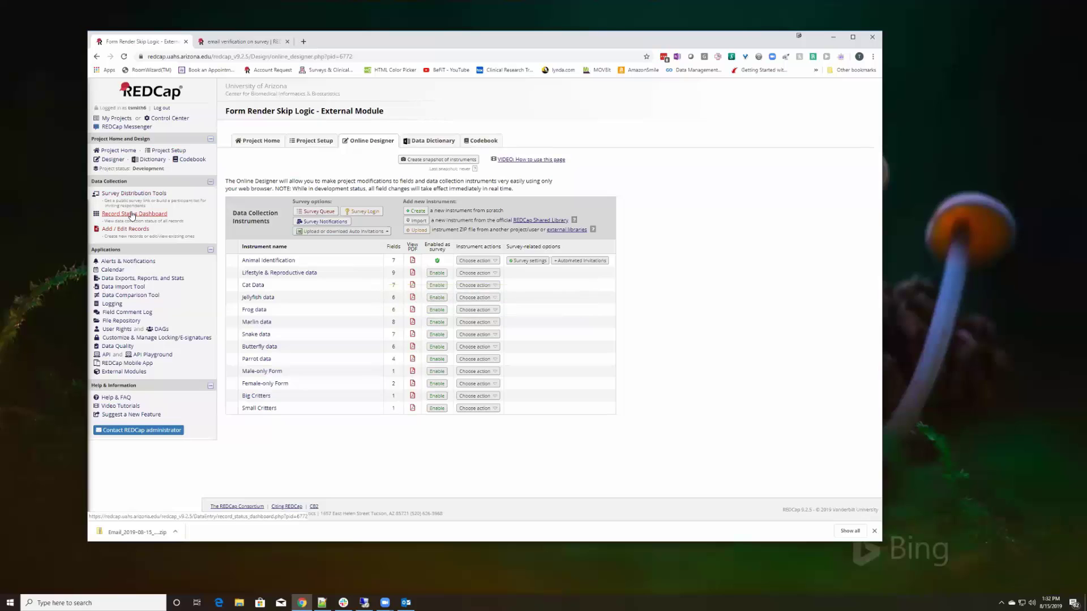
{"action": "left_click", "coordinate": [134, 214]}
{"action": "left_click", "coordinate": [131, 193]}
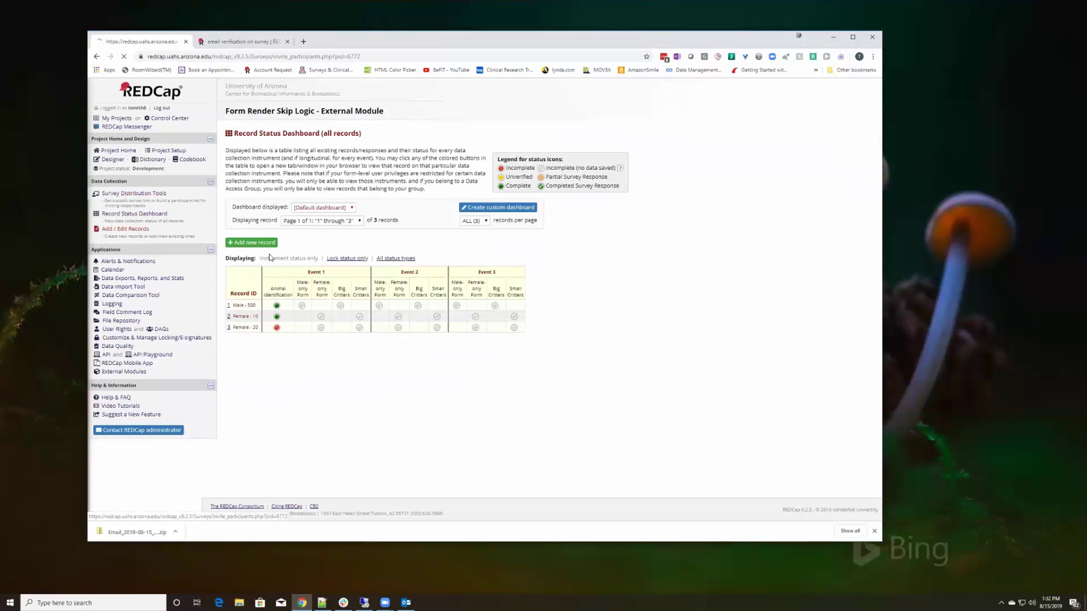
Step: Submit a public survey response: today's date, Snake, Invertibrate, Reptile, 35 g, Male
{"action": "left_click", "coordinate": [263, 308]}
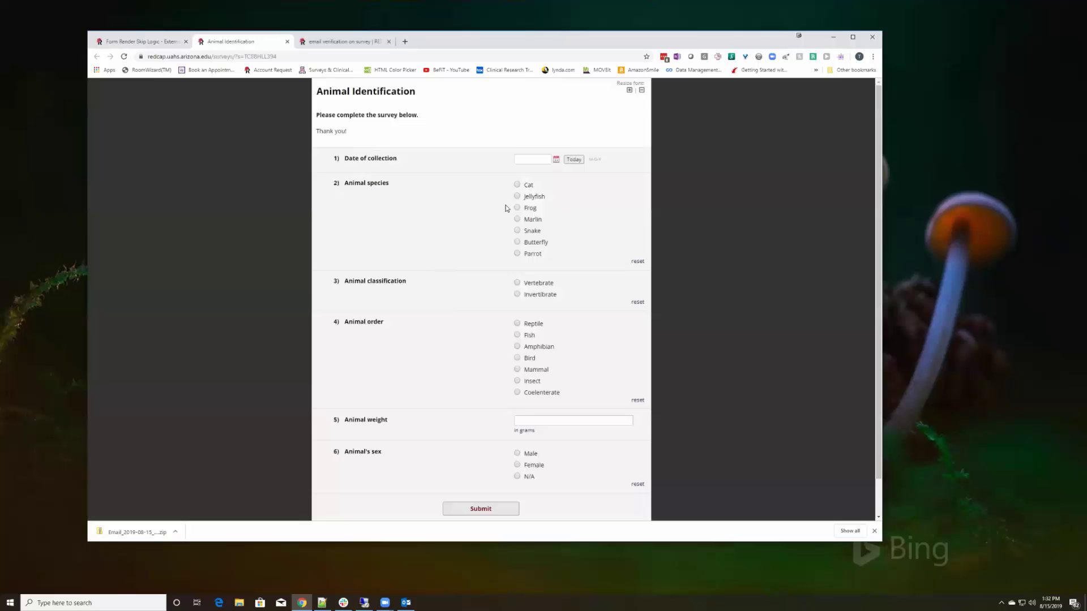
{"action": "left_click", "coordinate": [573, 159]}
{"action": "left_click", "coordinate": [516, 230]}
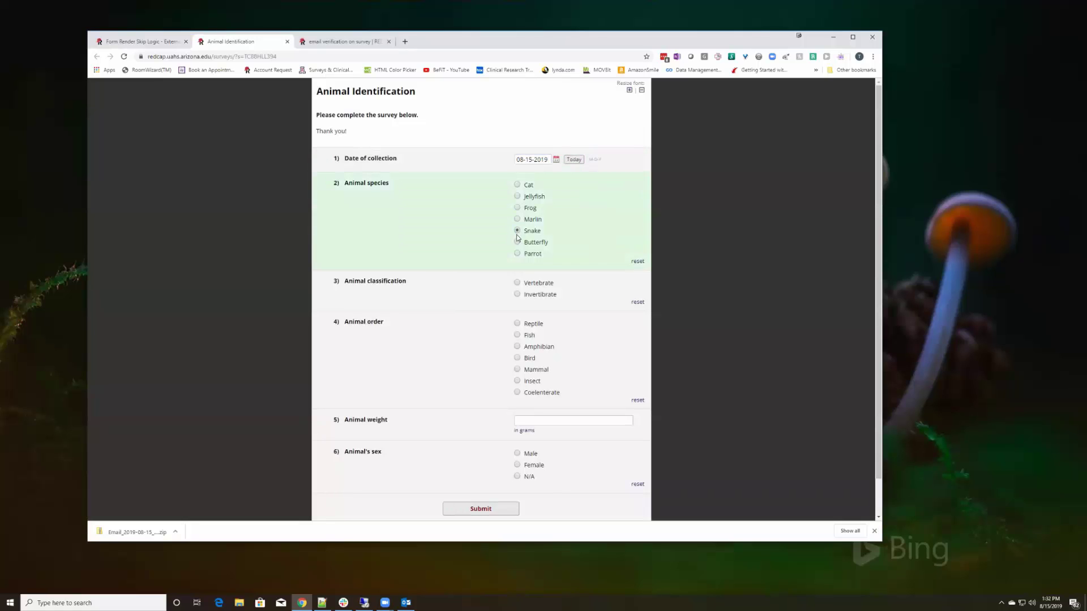
{"action": "left_click", "coordinate": [520, 294]}
{"action": "left_click", "coordinate": [517, 323]}
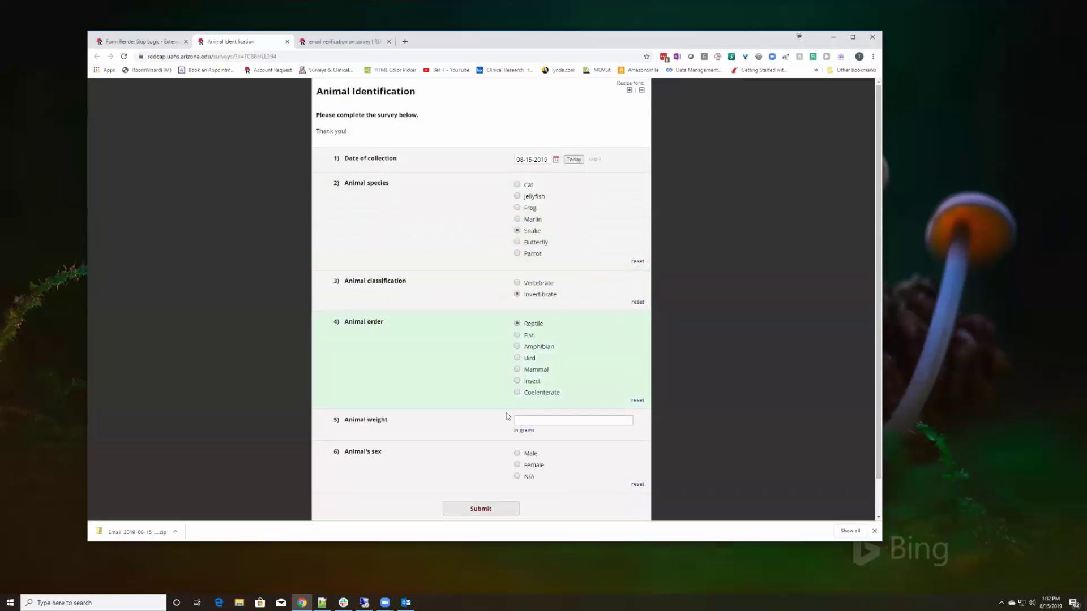
{"action": "left_click", "coordinate": [525, 420]}
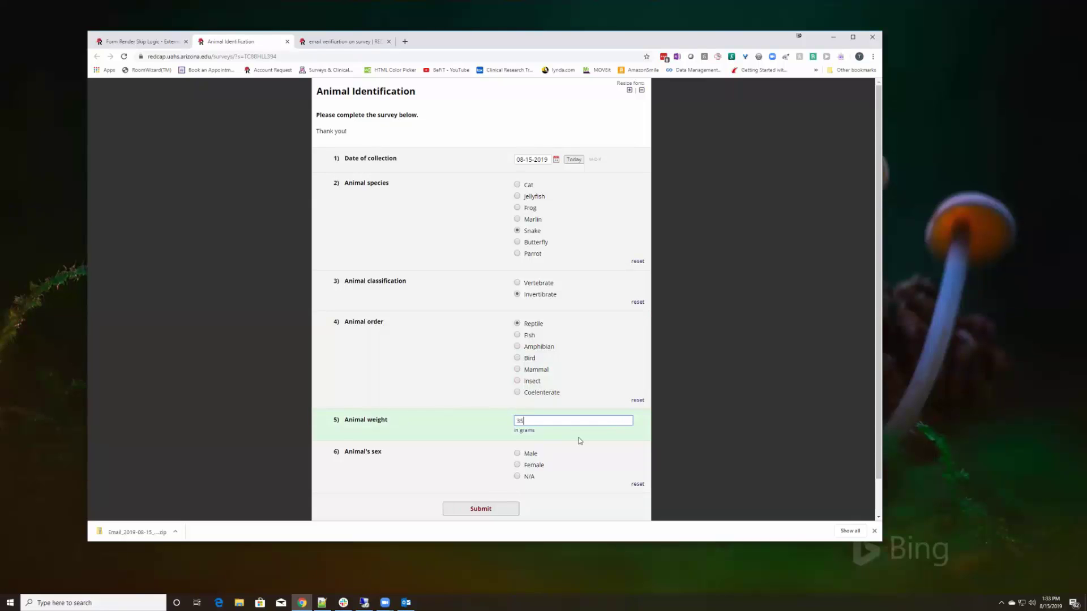
{"action": "left_click", "coordinate": [516, 454]}
{"action": "left_click", "coordinate": [503, 509]}
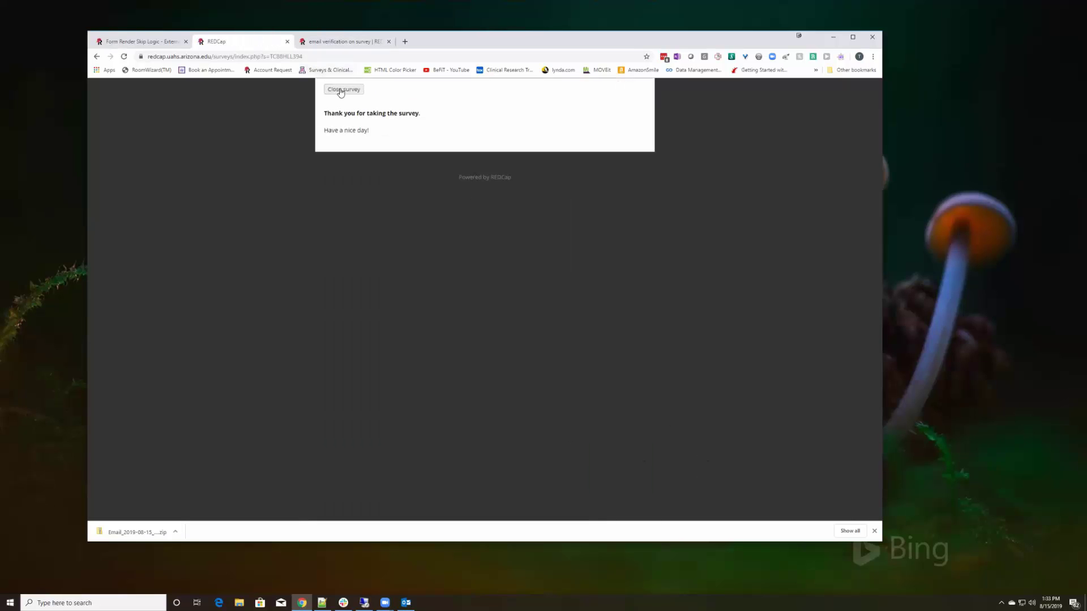
{"action": "left_click", "coordinate": [343, 91]}
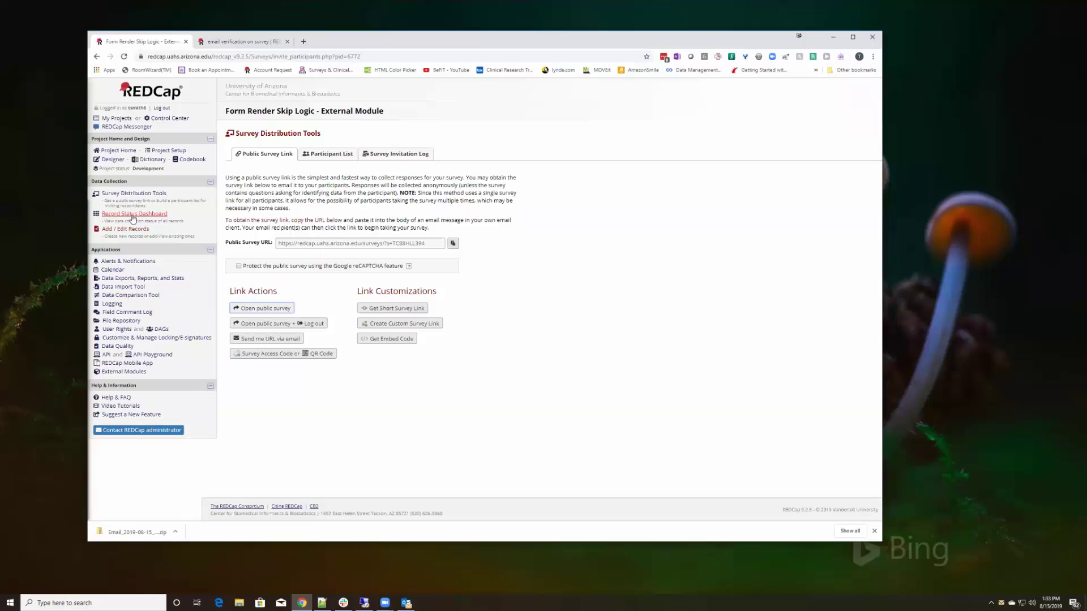
Step: Open record 4 (Male - 35) from the Record Status Dashboard to see its home page
{"action": "left_click", "coordinate": [133, 214]}
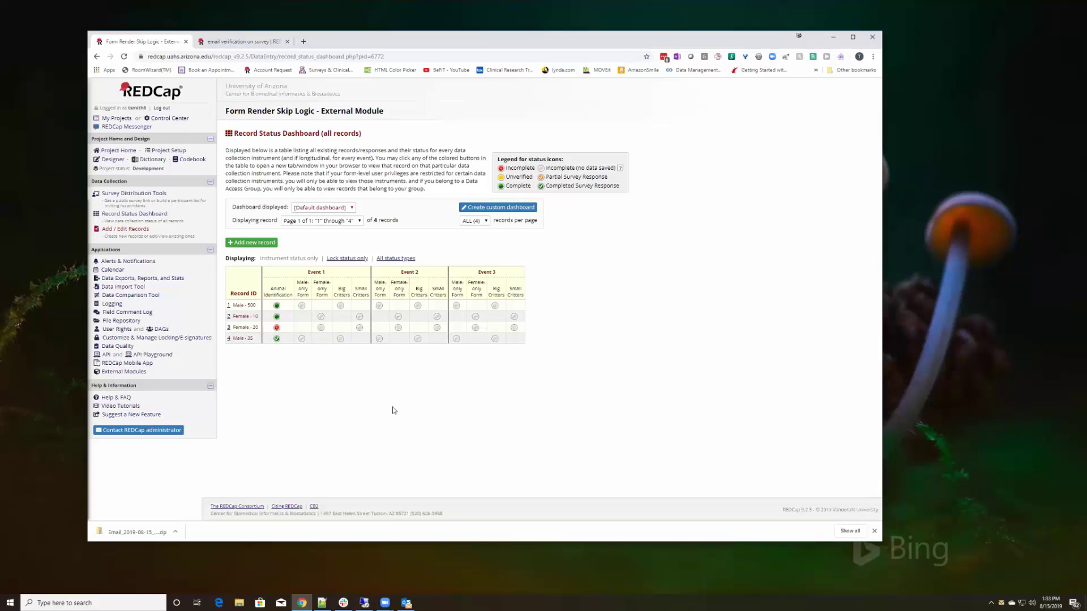
{"action": "left_click", "coordinate": [229, 338]}
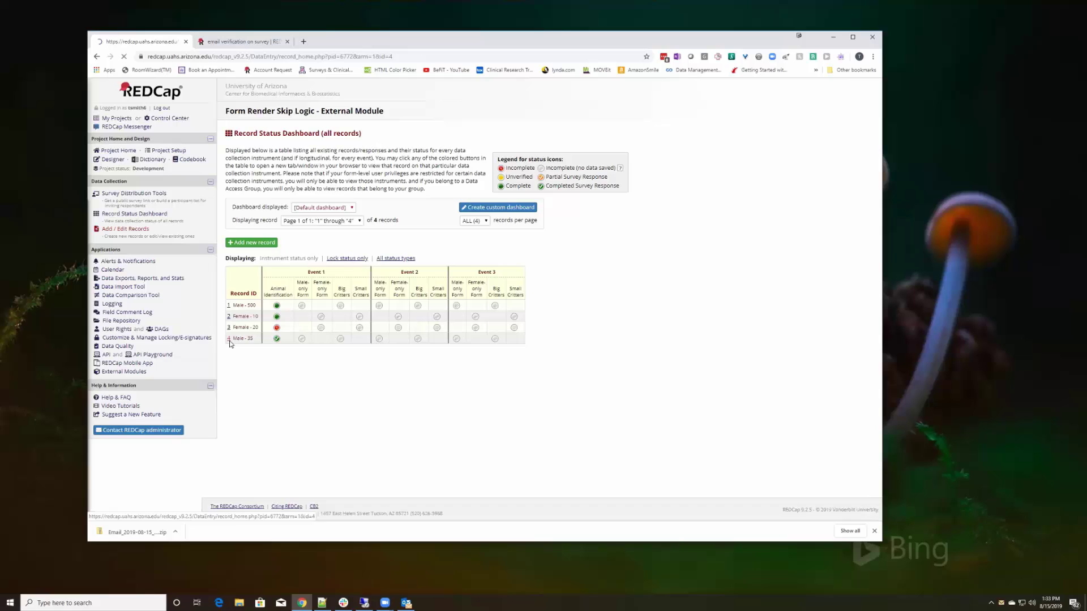